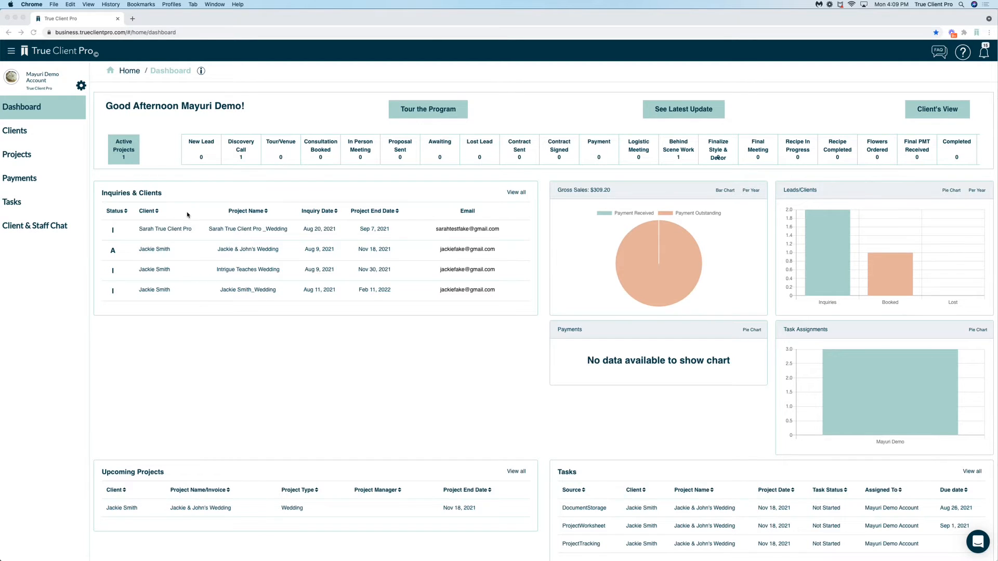
Step: Open the vendor directory in the company settings and start a new vendor entry
left_click(80, 86)
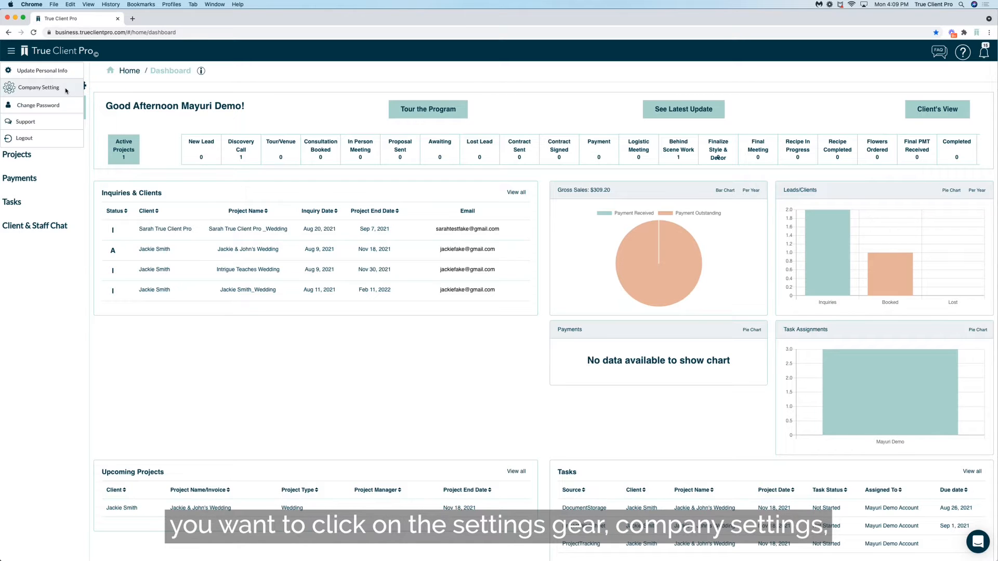
left_click(67, 90)
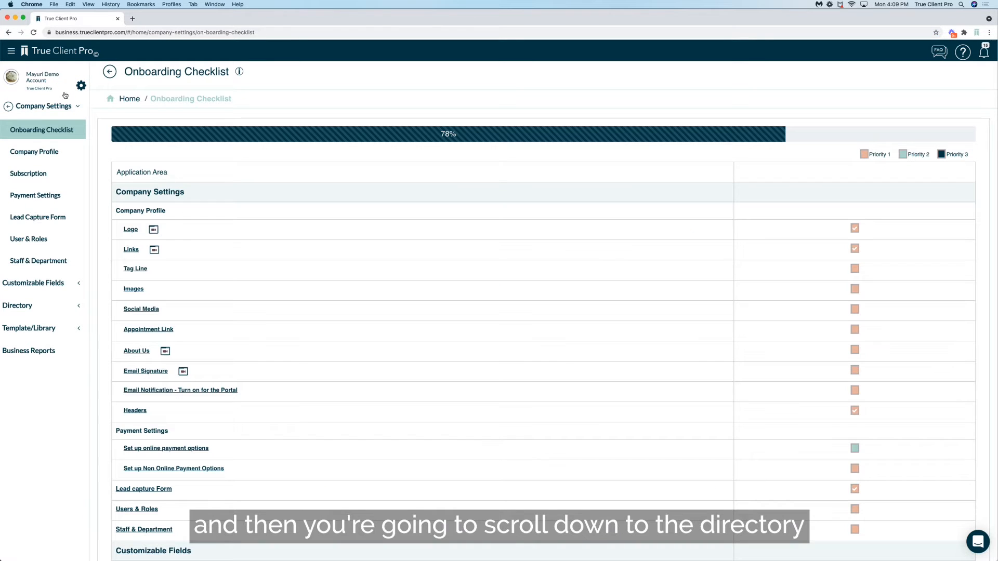
left_click(43, 311)
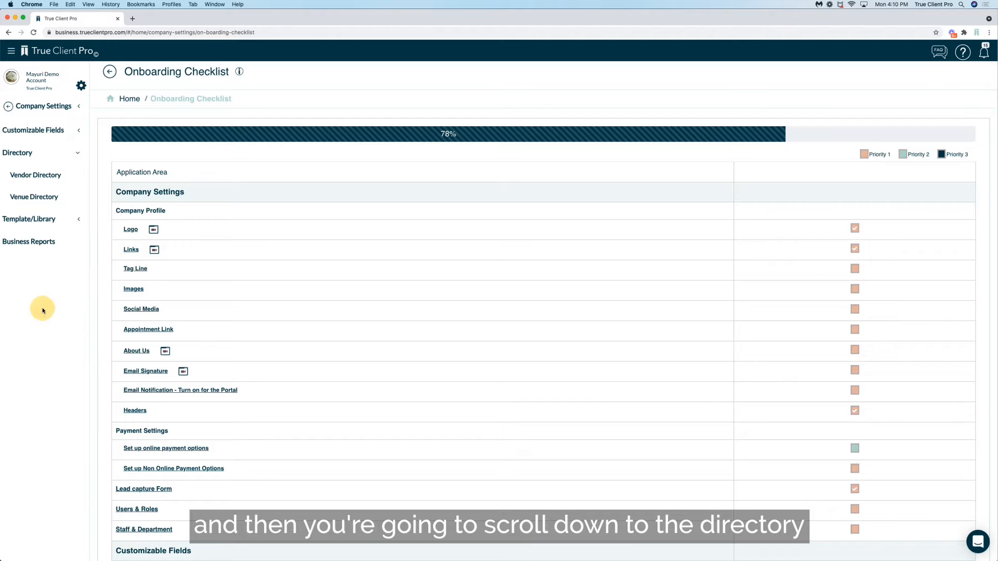
left_click(54, 181)
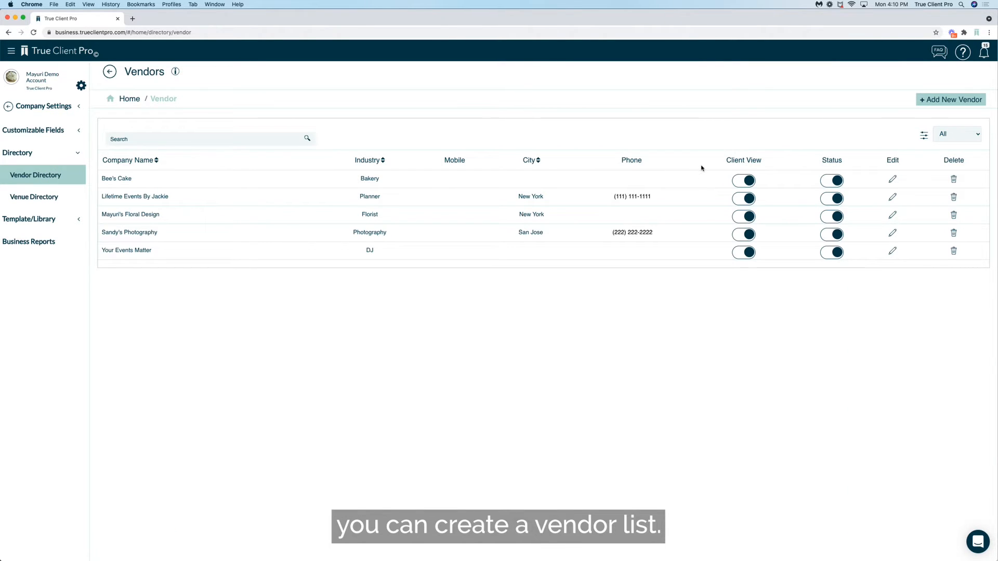
left_click(952, 102)
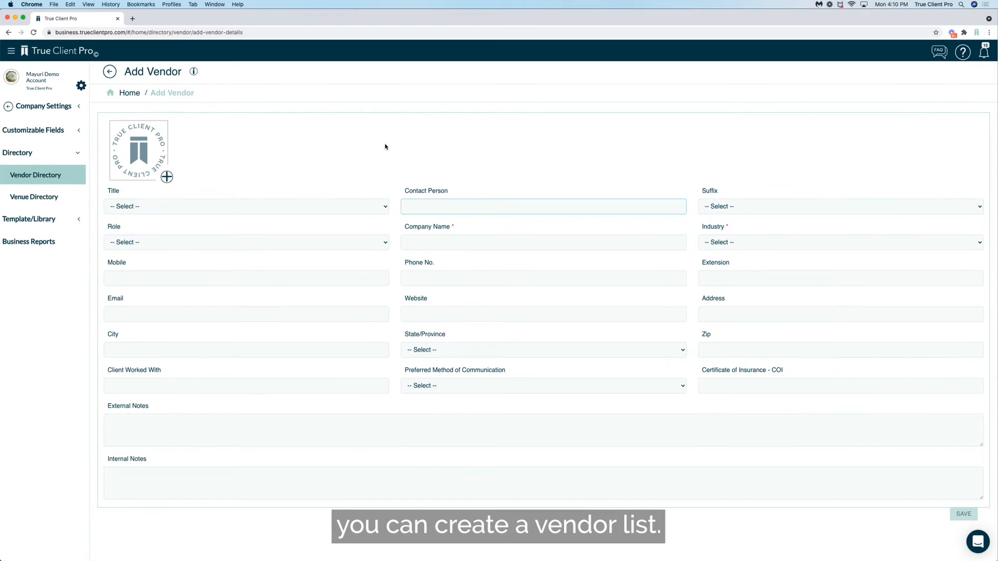
Step: Set the vendor's title to Miss and enter the contact person's first name
left_click(249, 205)
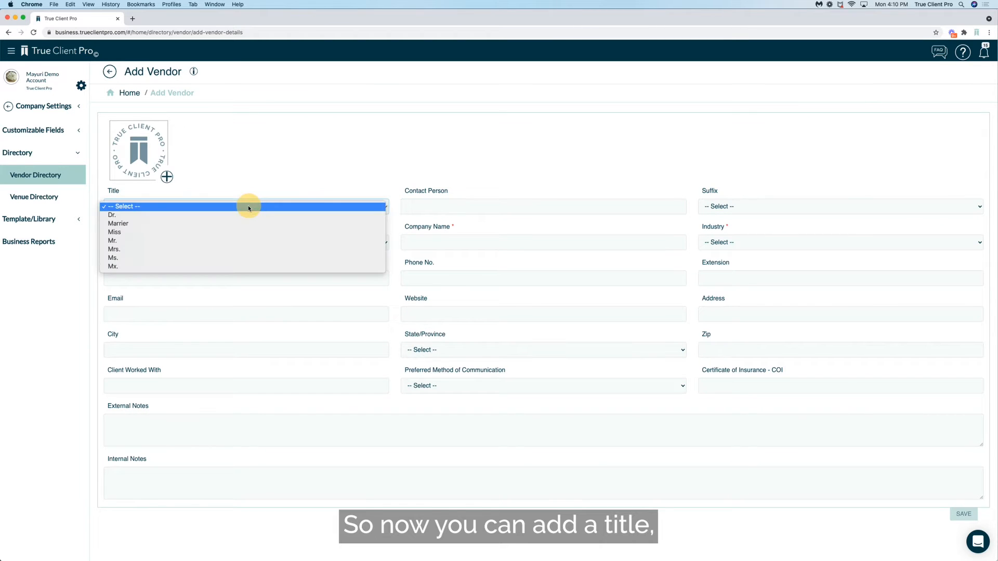
left_click(242, 233)
left_click(442, 208)
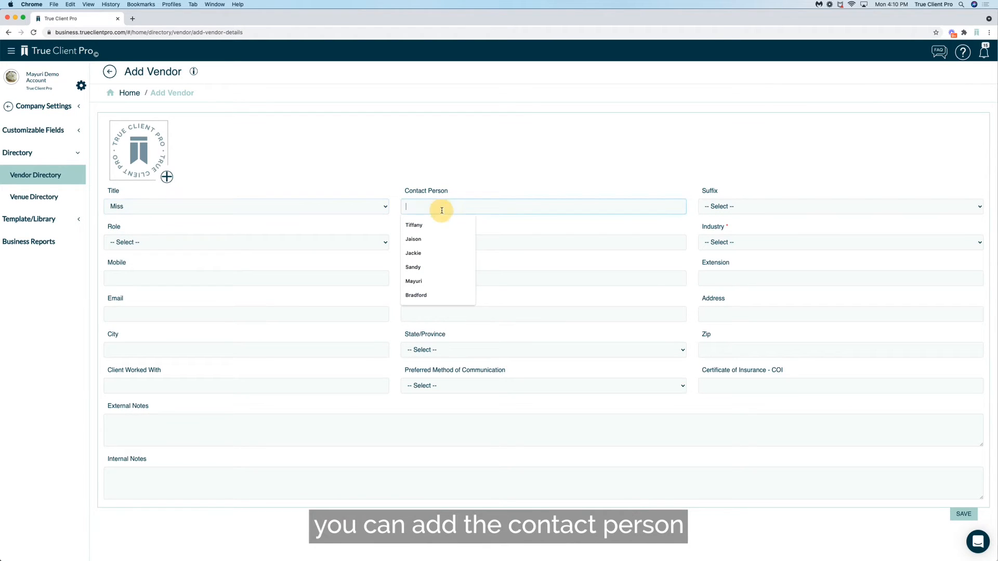
type("John")
key("Tab")
Step: Enter "DJ John and" as the vendor's company name and set the industry to DJ
type("Dj")
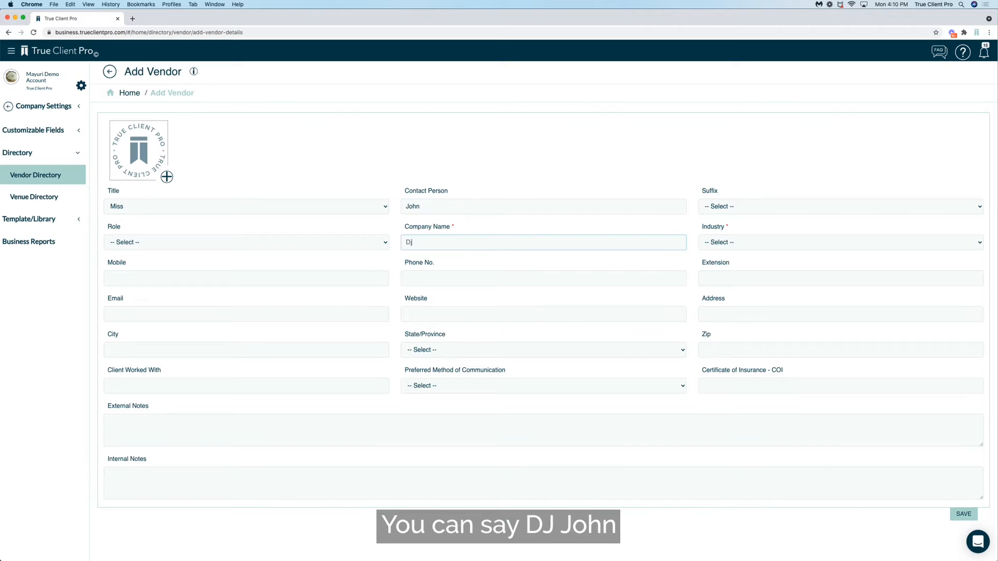
type(" John and")
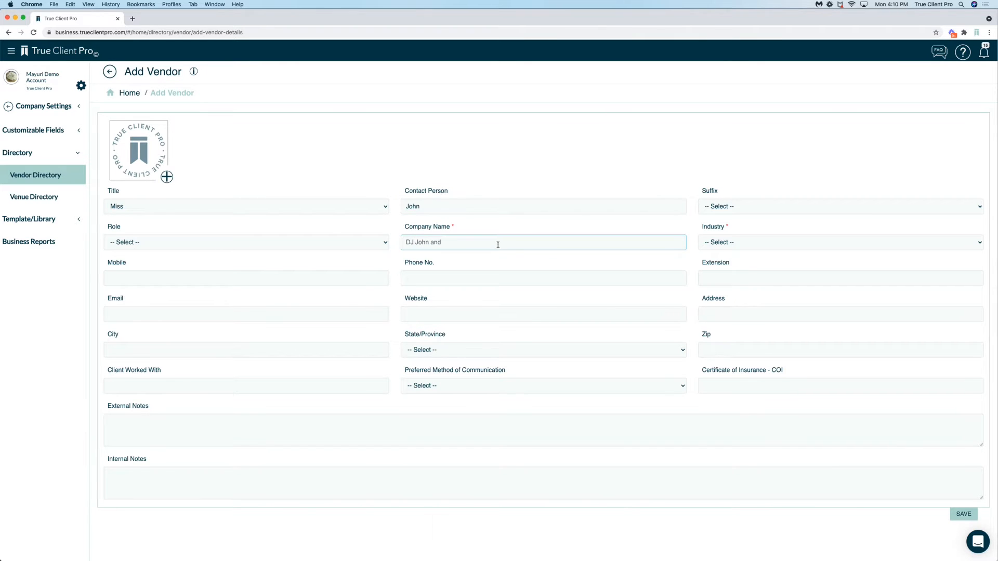
left_click(732, 244)
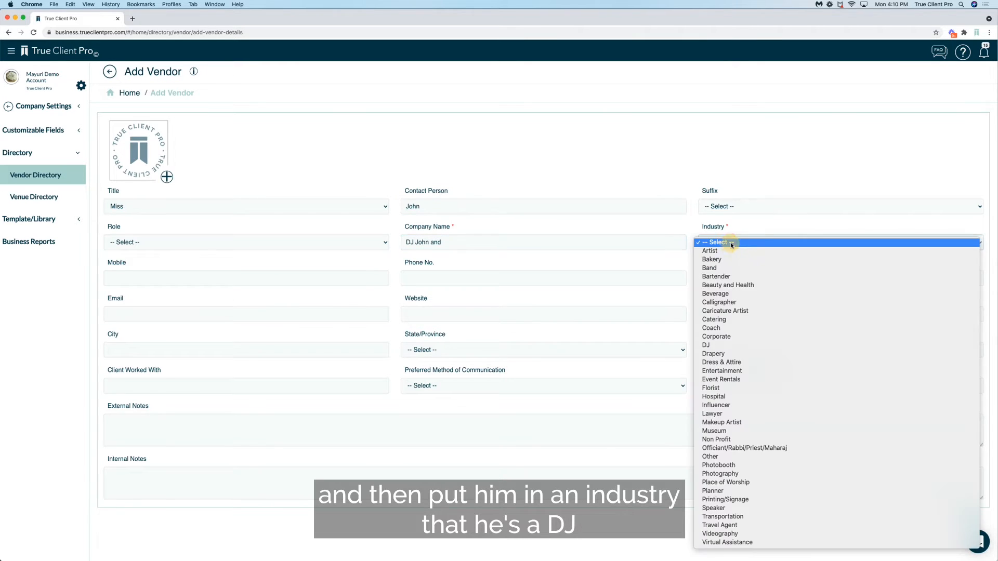
left_click(726, 345)
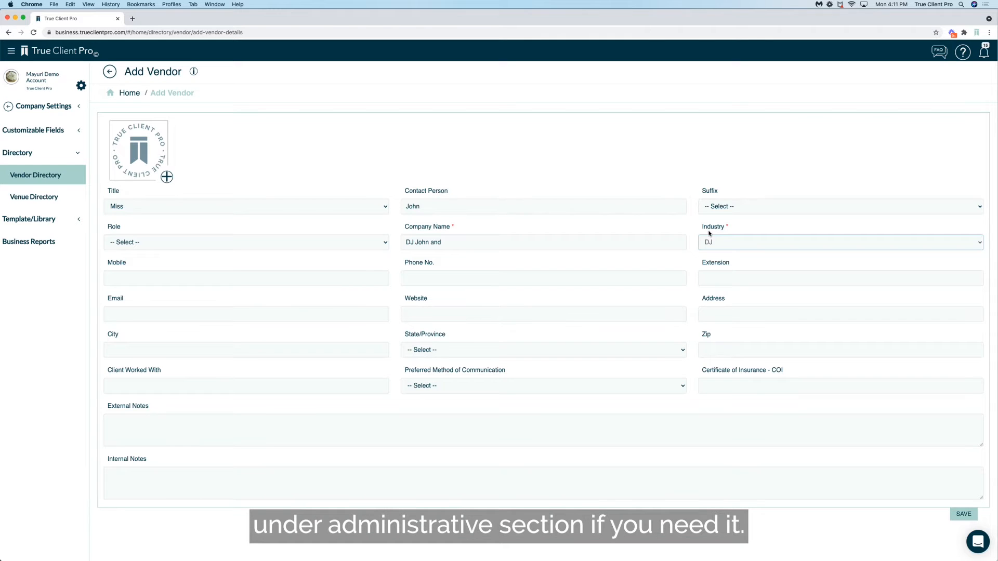
Step: Fill in the vendor's phone number from the saved suggestions and enter the mobile number
left_click(418, 278)
left_click(292, 280)
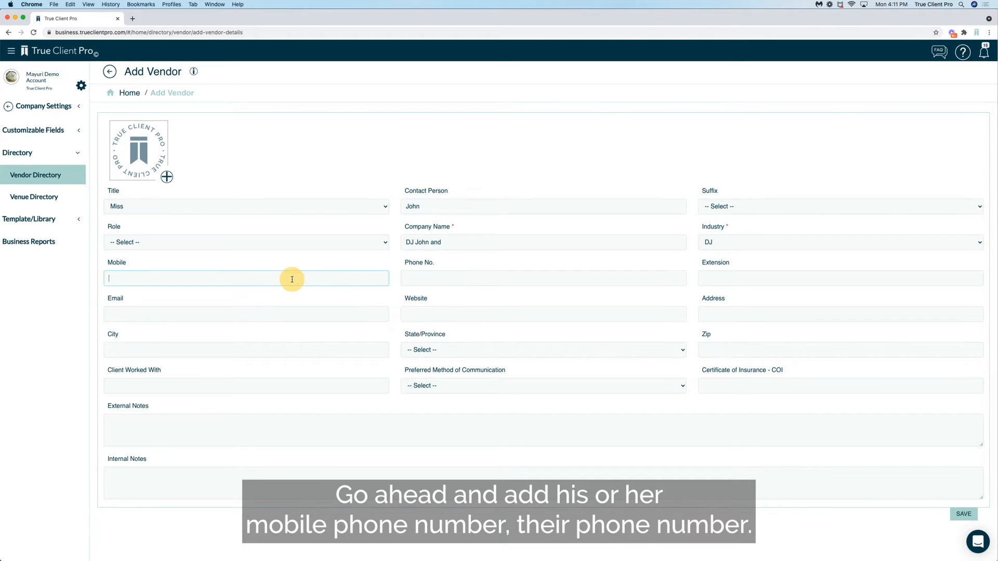
left_click(429, 279)
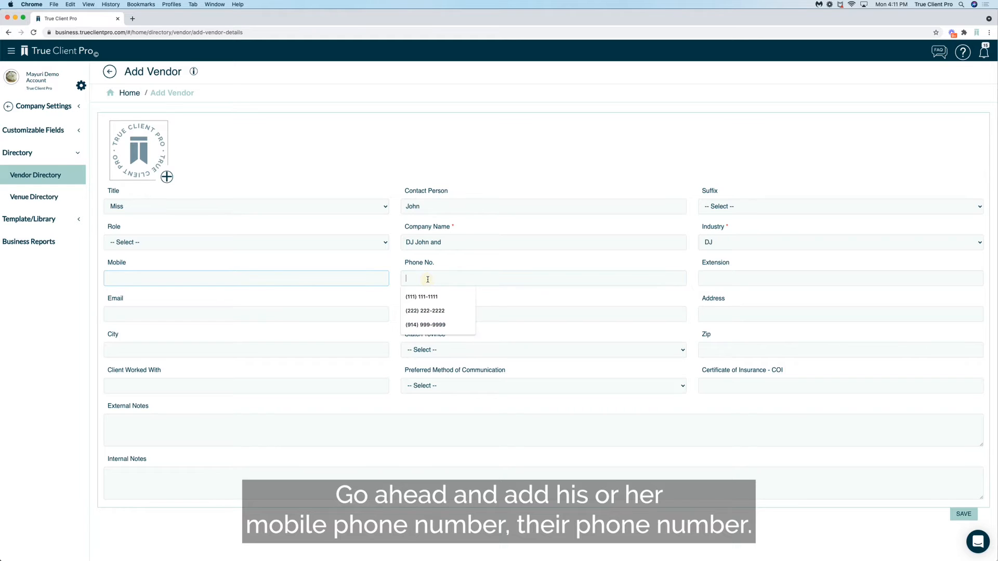
left_click(427, 298)
left_click(344, 280)
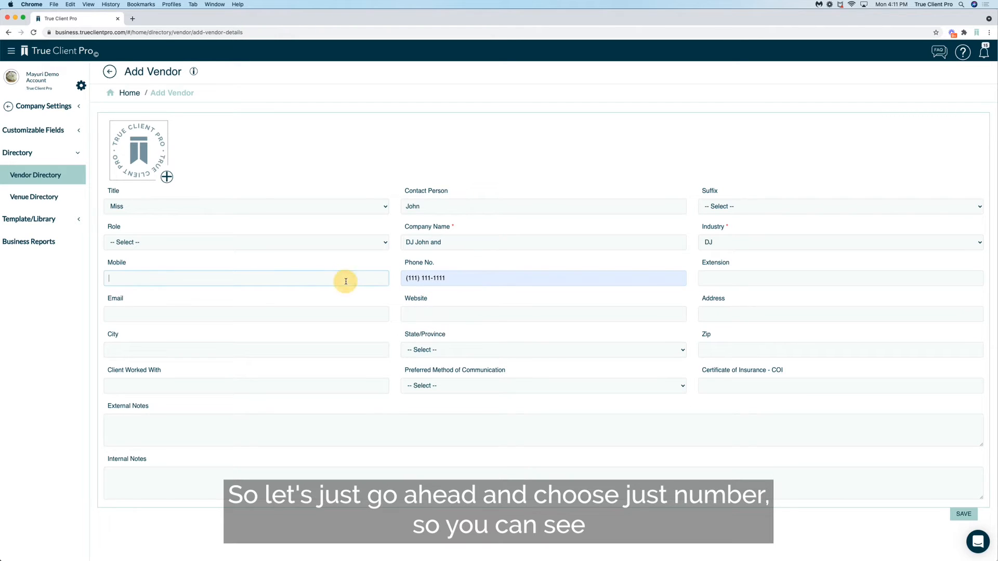
type("(223) 222-2222")
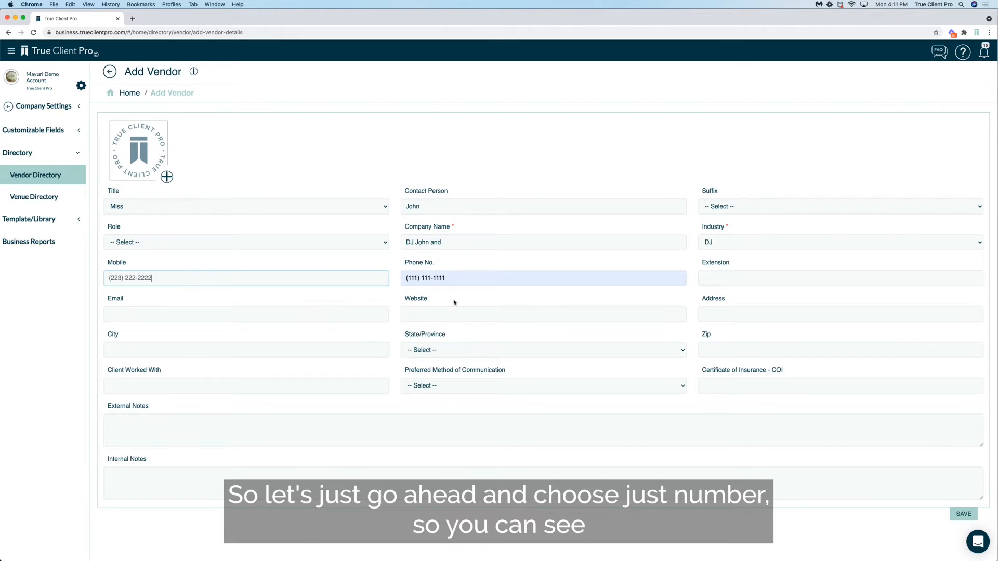
left_click(712, 280)
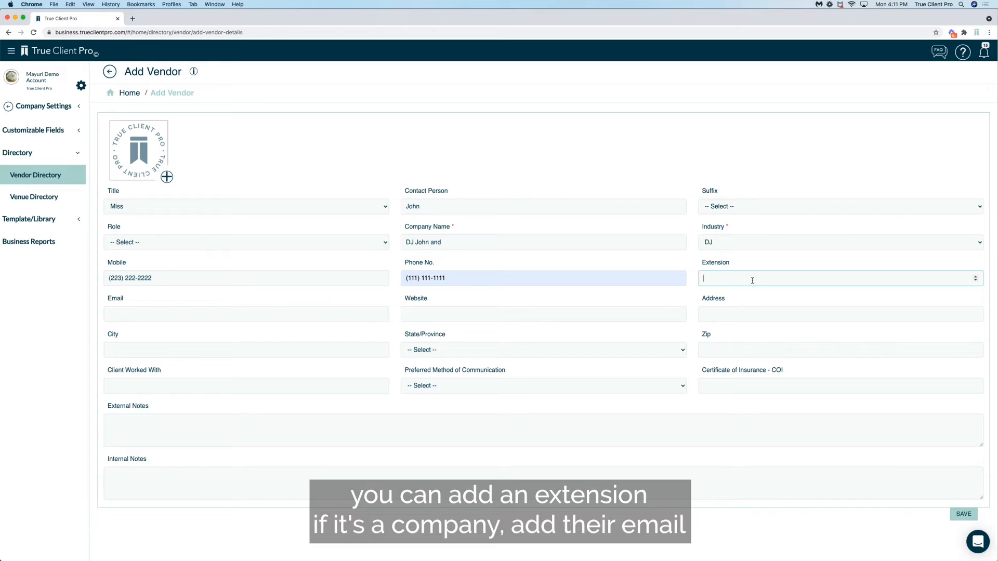
left_click(241, 315)
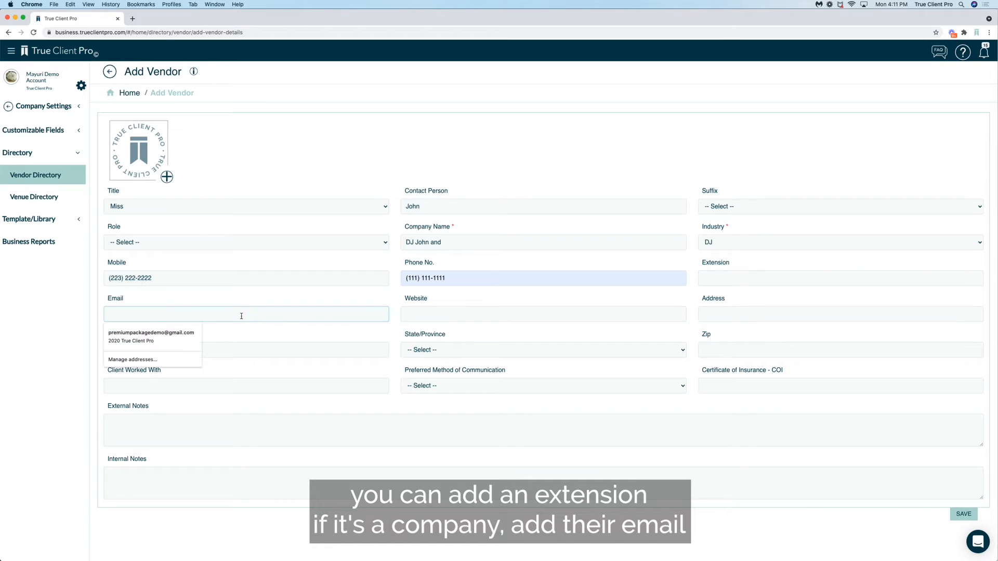
left_click(174, 343)
left_click(450, 316)
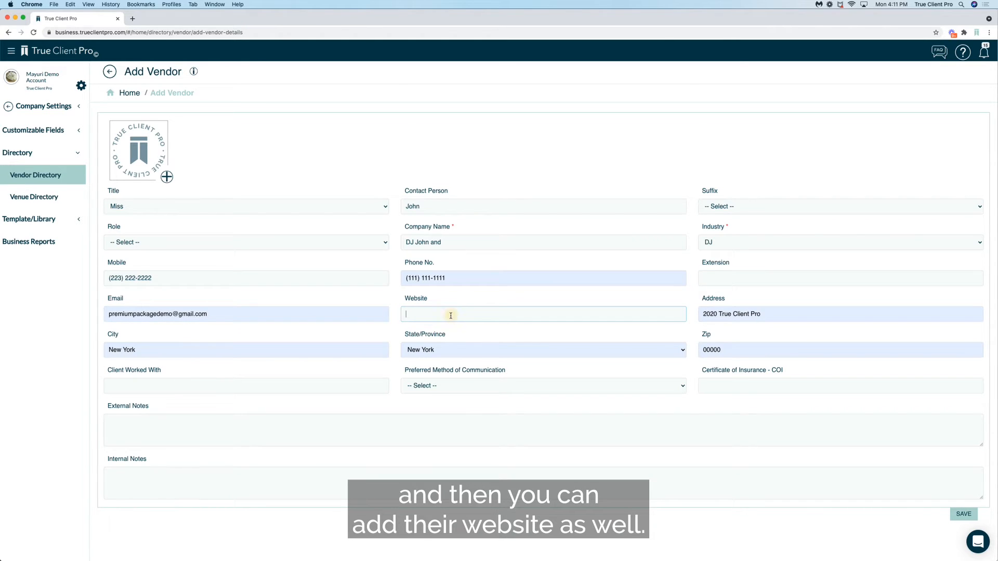
type("www.trueclientpro.com")
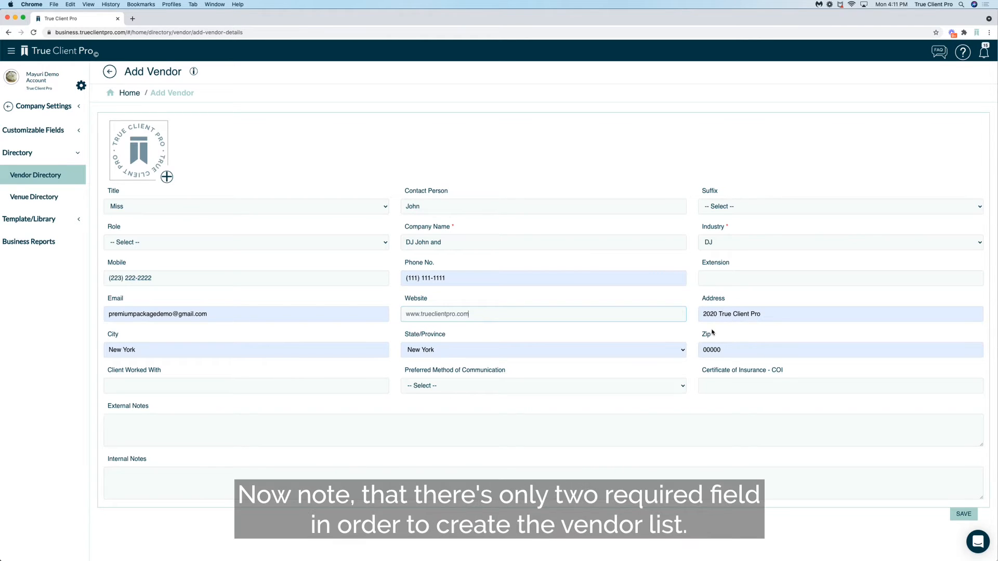
Step: Check the required company name and industry fields, and save the new vendor
left_click(450, 226)
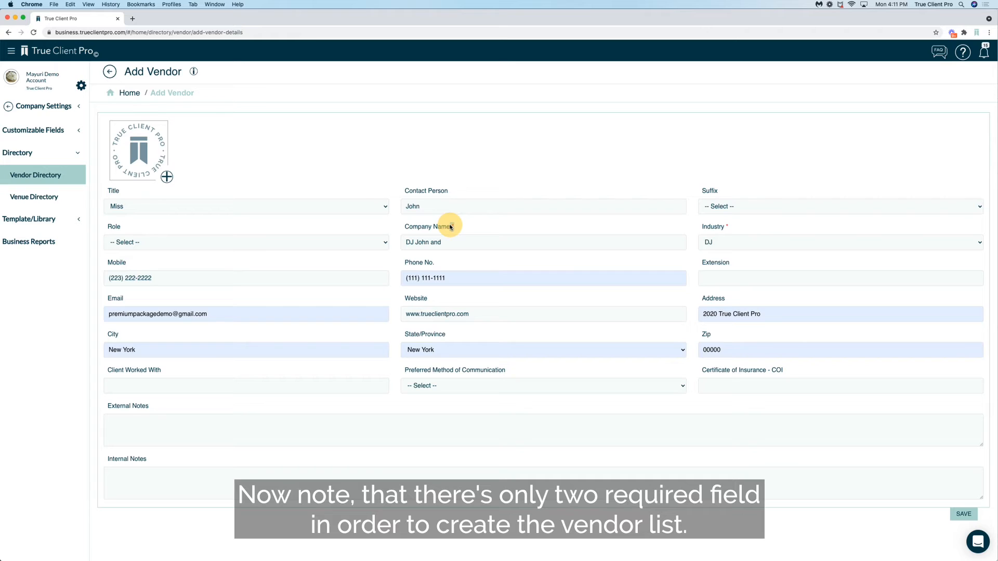
double_click(725, 227)
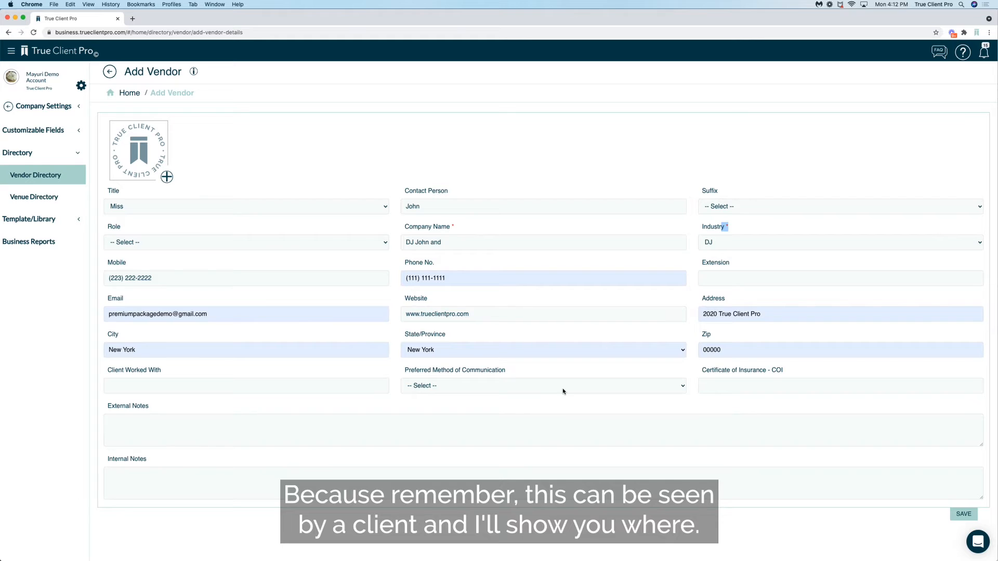
left_click(963, 515)
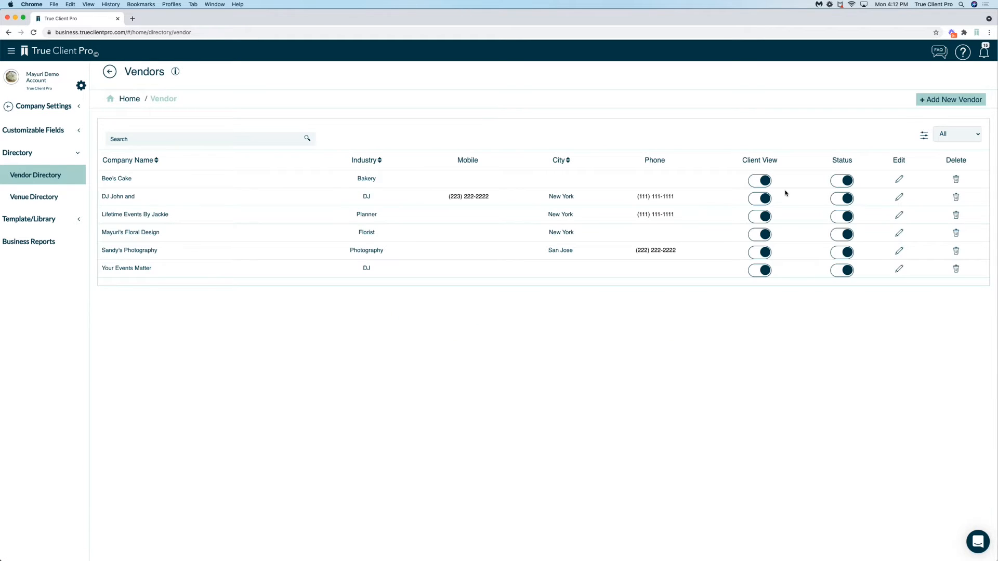
Step: Turn off the client view for the Bee's Cake vendor
left_click_drag(742, 160, 777, 182)
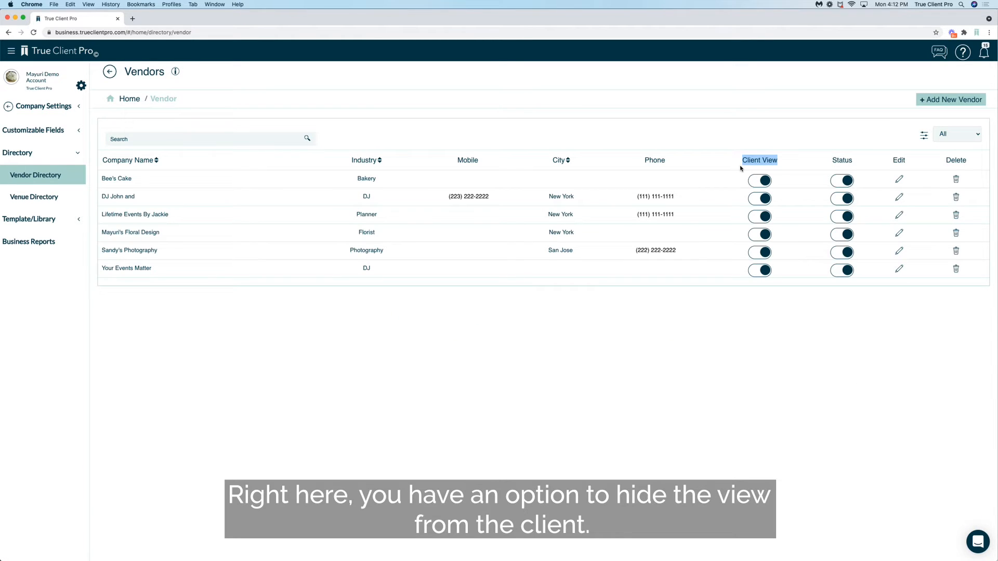
left_click(765, 181)
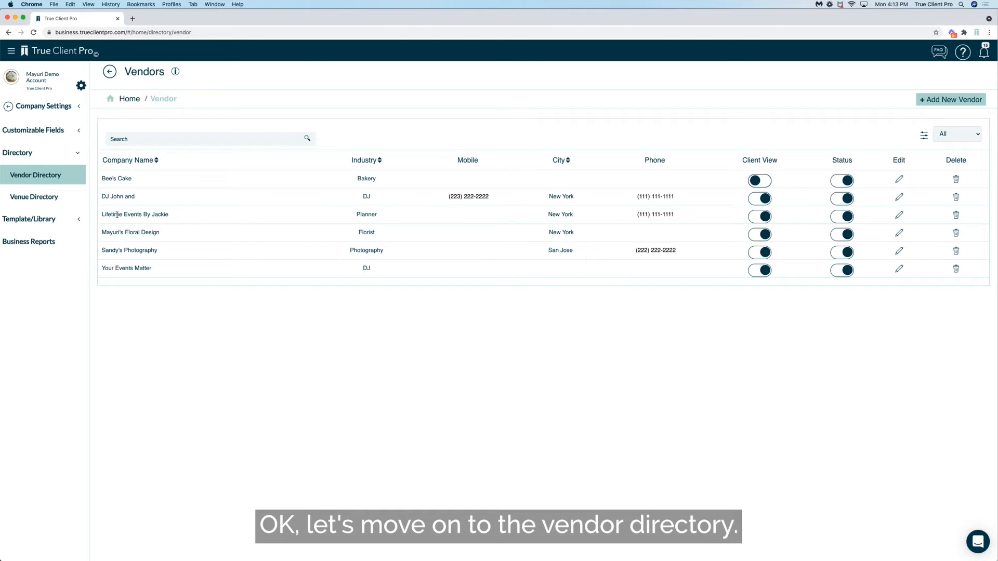
Step: Start a new entry in the venue directory with the title Ms. and enter the contact person's first name
left_click(48, 201)
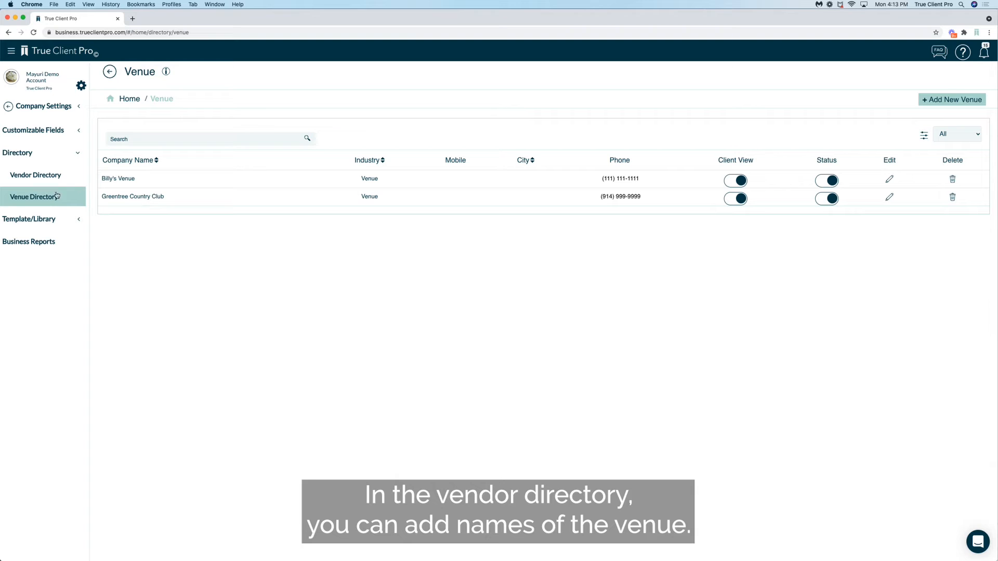
left_click(952, 101)
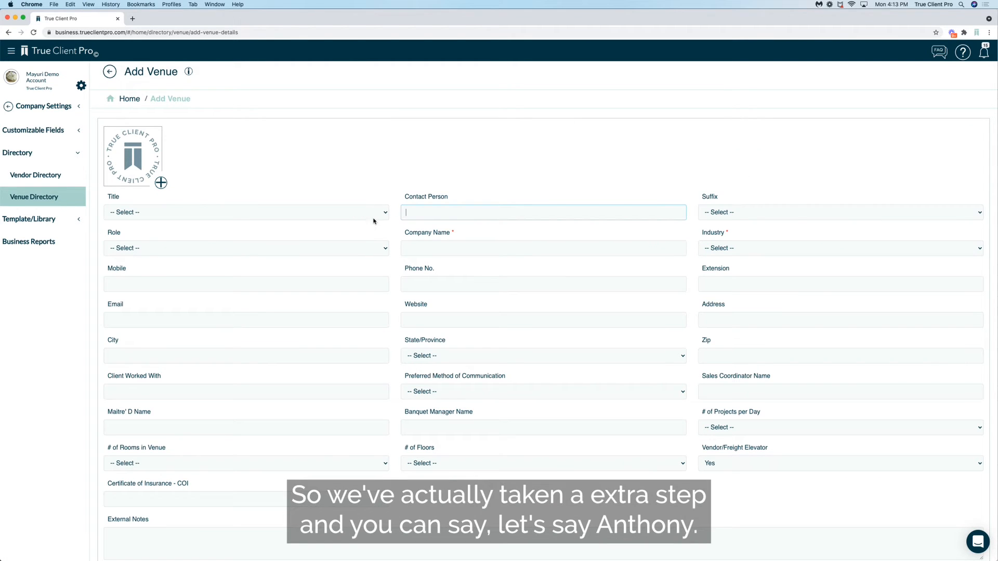
left_click(372, 213)
left_click(353, 264)
left_click(451, 215)
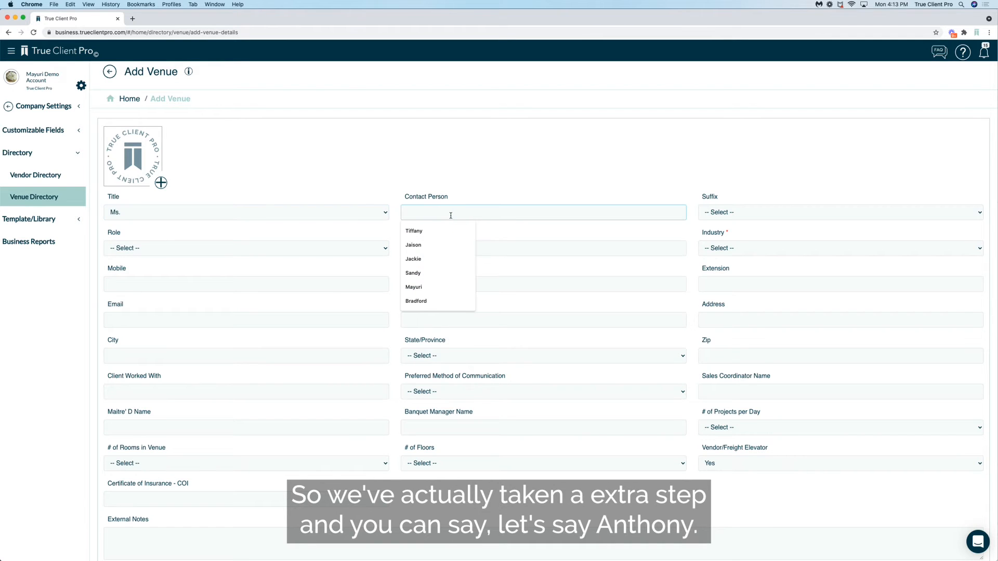
type("Anthony")
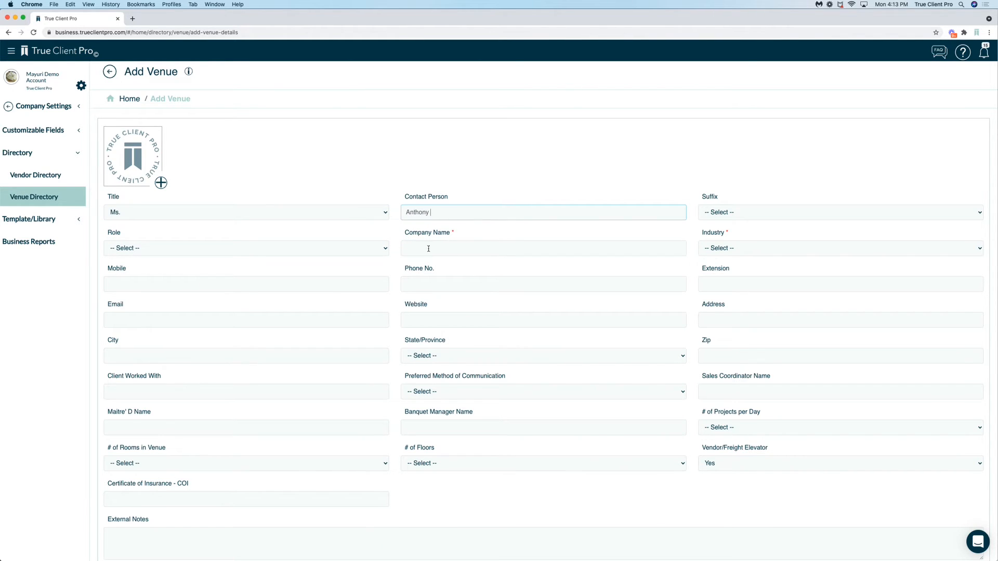
Step: Enter "The Greentree Country Club" as the venue's company name and set the industry to Venue
left_click(428, 248)
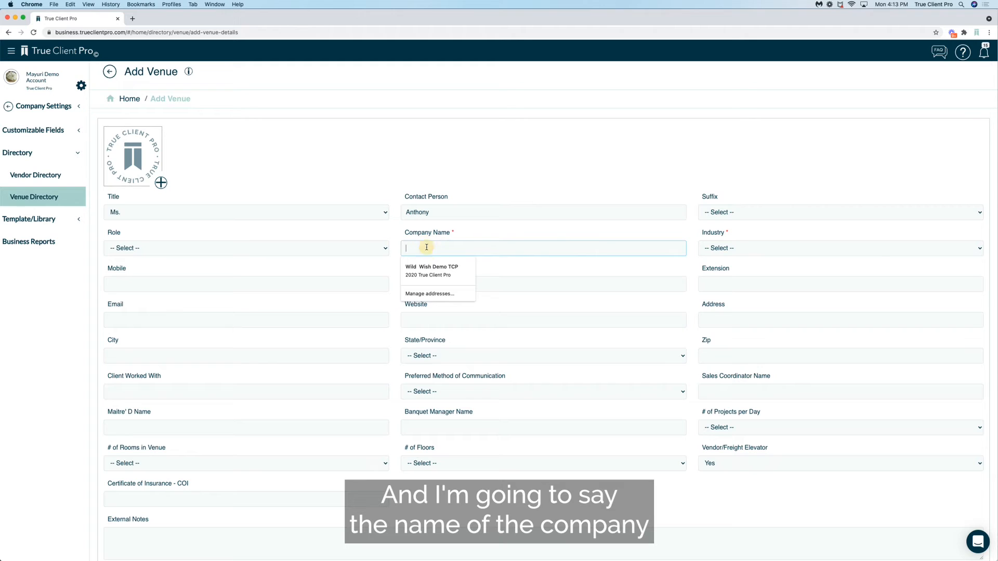
type("The G")
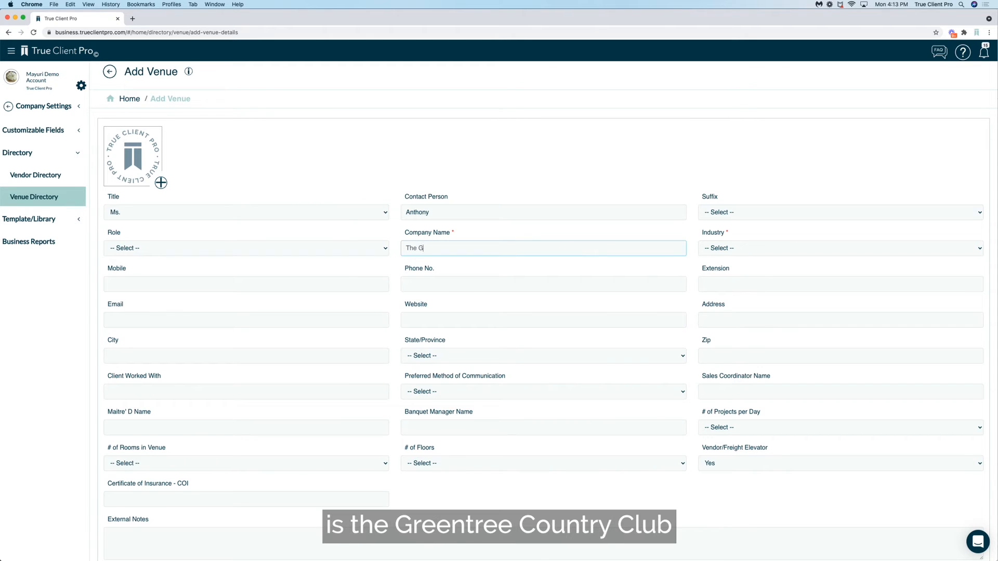
type("reentree Country Club")
left_click(728, 248)
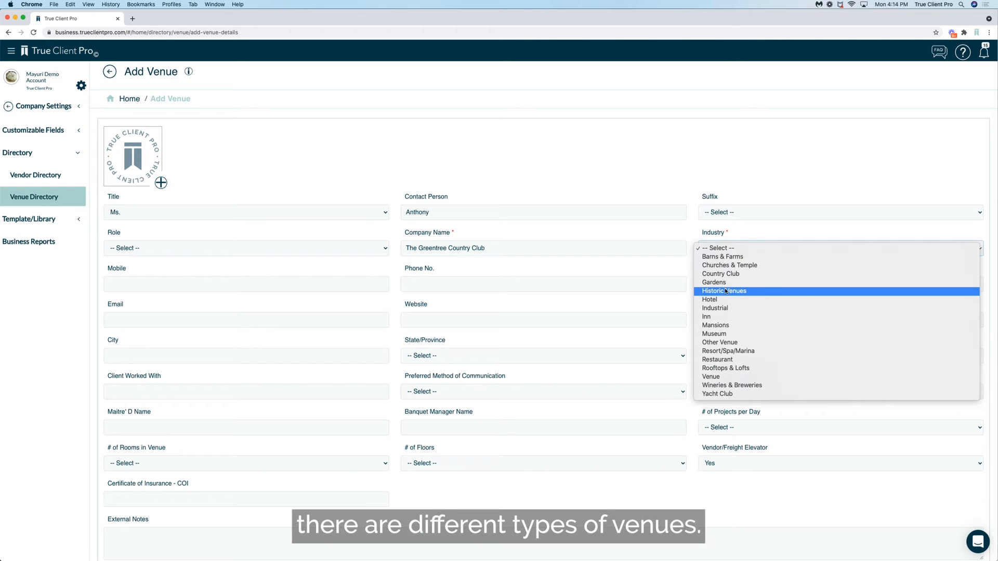
left_click(710, 377)
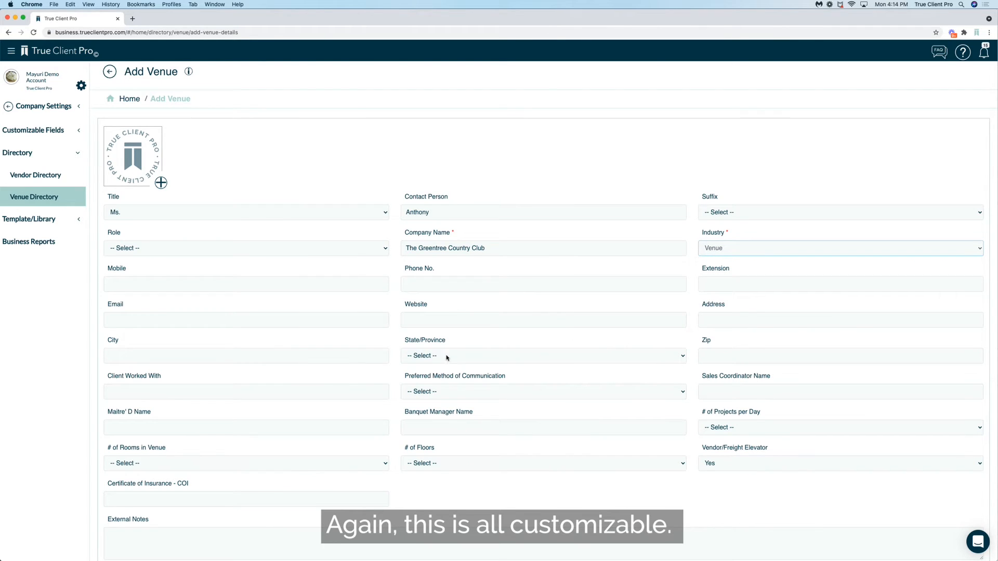
Step: Enter the venue's sales coordinator name and correct its spelling
scroll(441, 359, "down", 2)
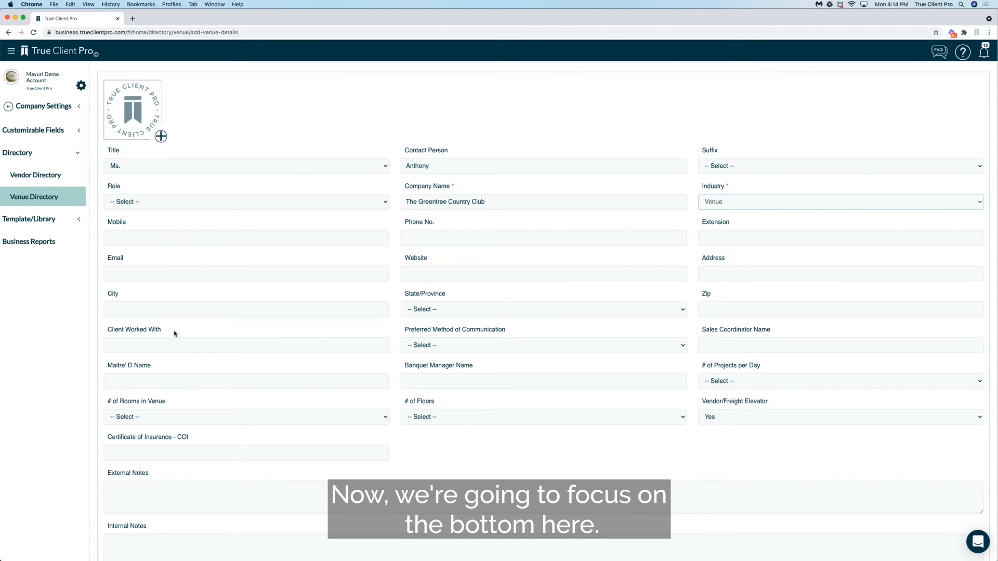
scroll(174, 334, "down", 3)
left_click(714, 279)
type("Chrisitna")
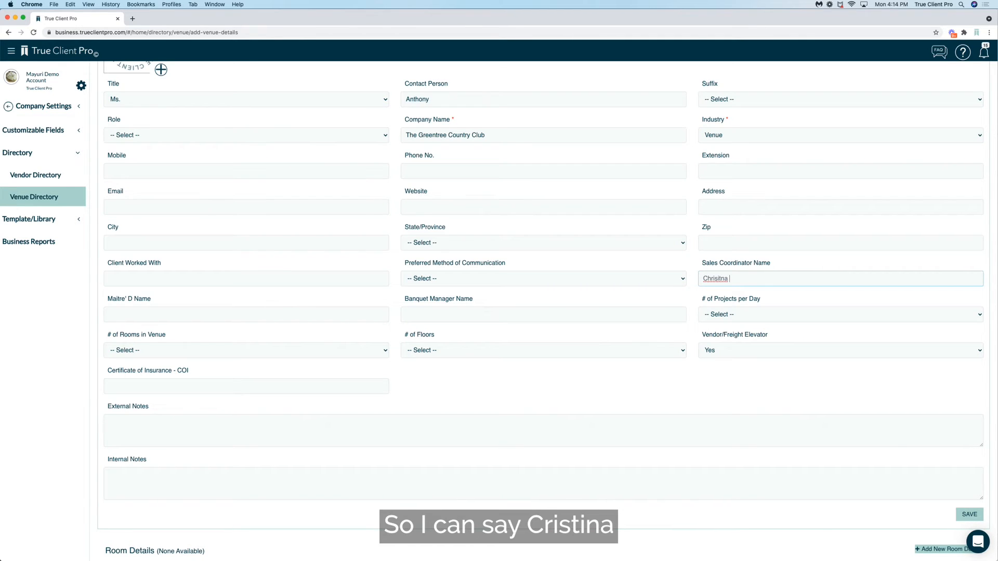
type("na")
right_click(710, 280)
left_click(727, 282)
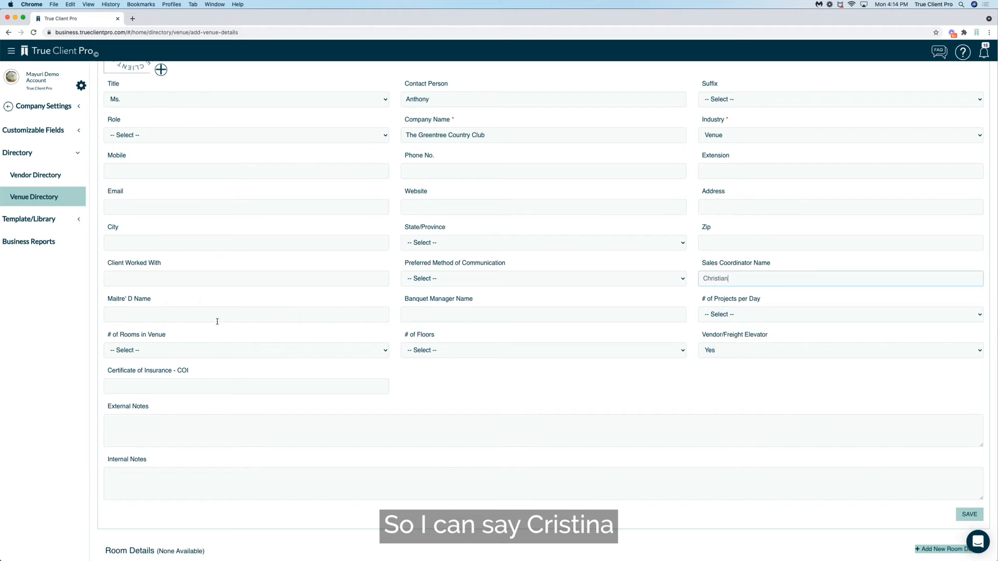
Step: Enter the maitre d's name for the venue and set its number of projects per day to 4
left_click(160, 317)
type("B")
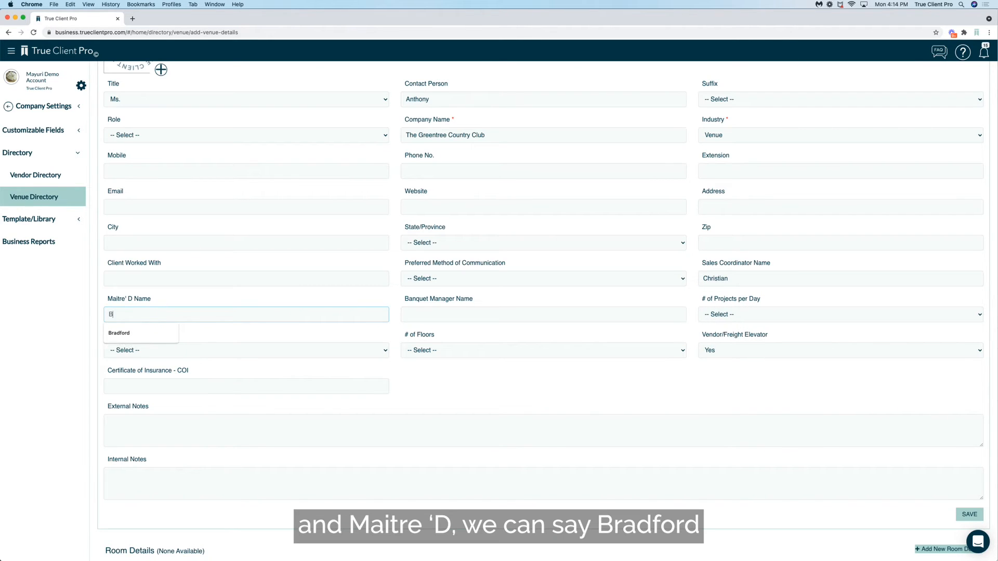
type("radford")
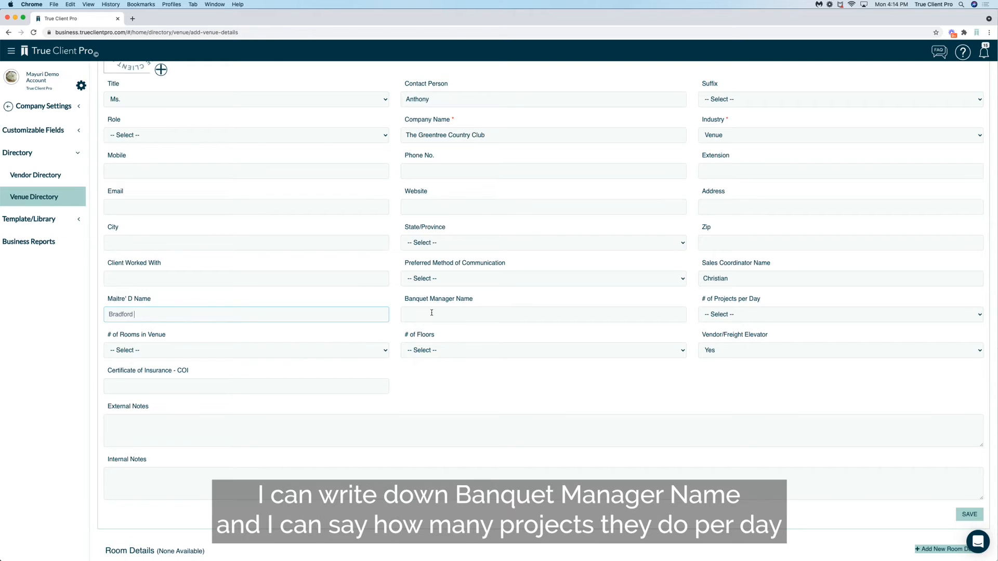
left_click(727, 314)
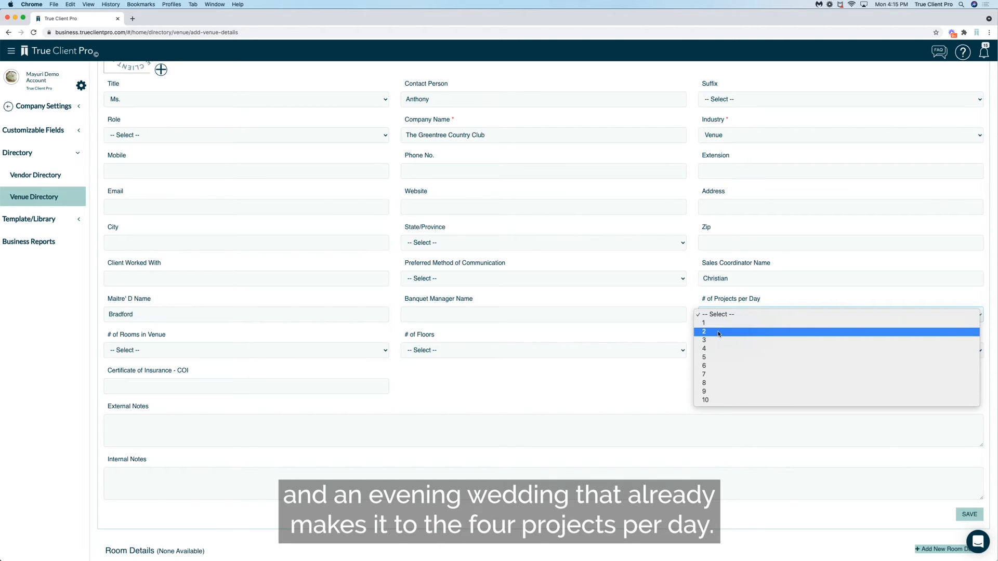
left_click(714, 350)
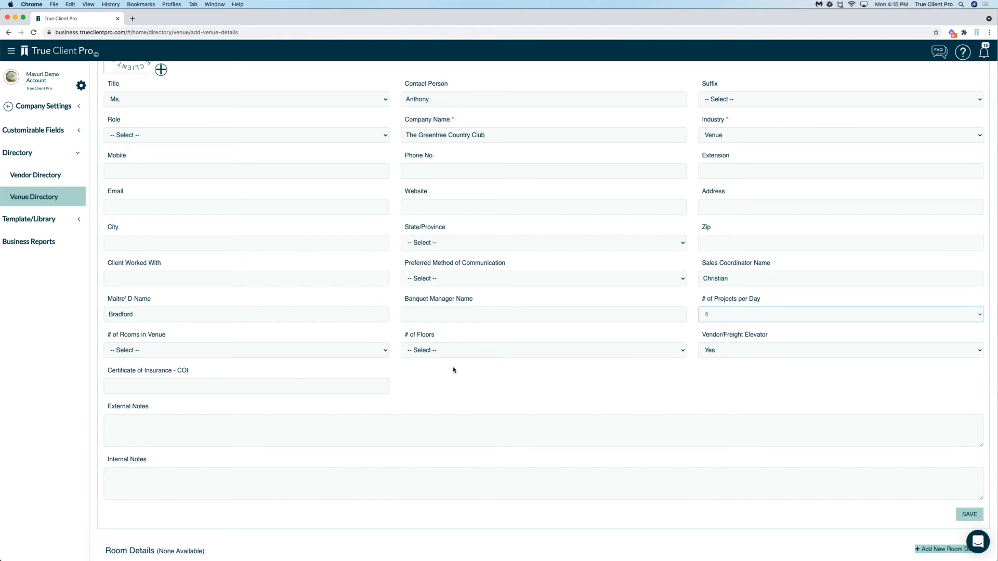
Step: Set the venue to 8 rooms and 3 floors with no vendor/freight elevator
left_click(174, 350)
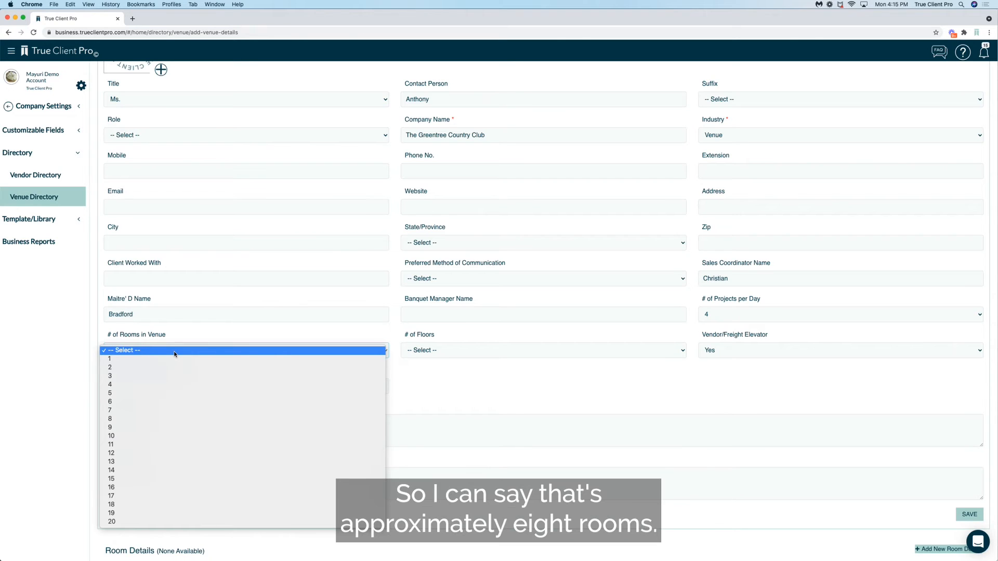
left_click(145, 420)
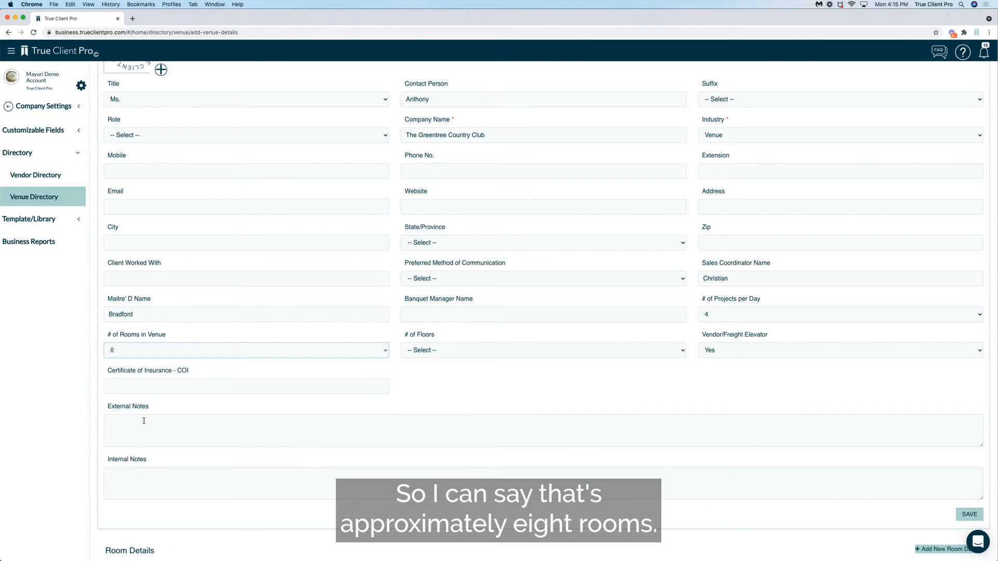
left_click(469, 350)
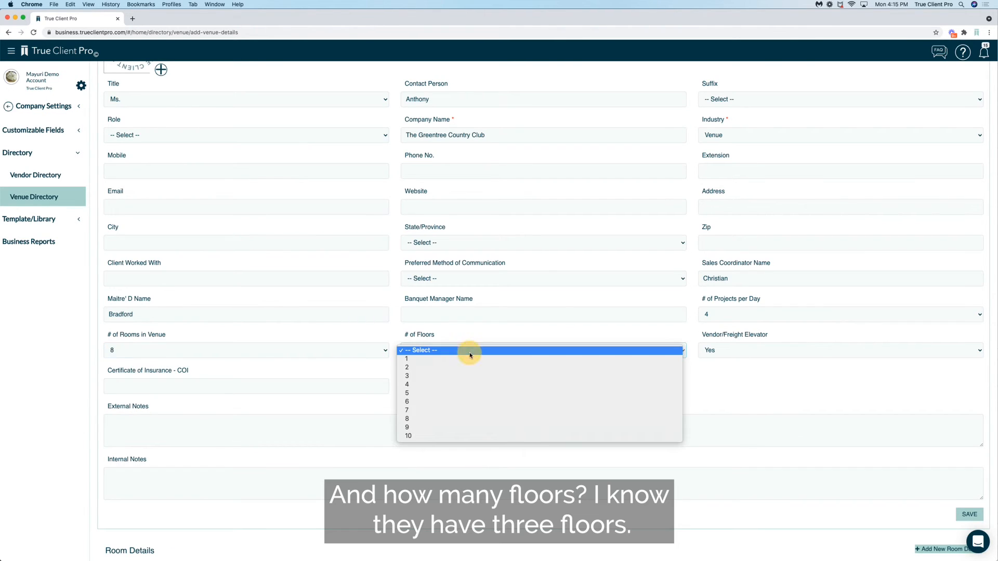
left_click(464, 380)
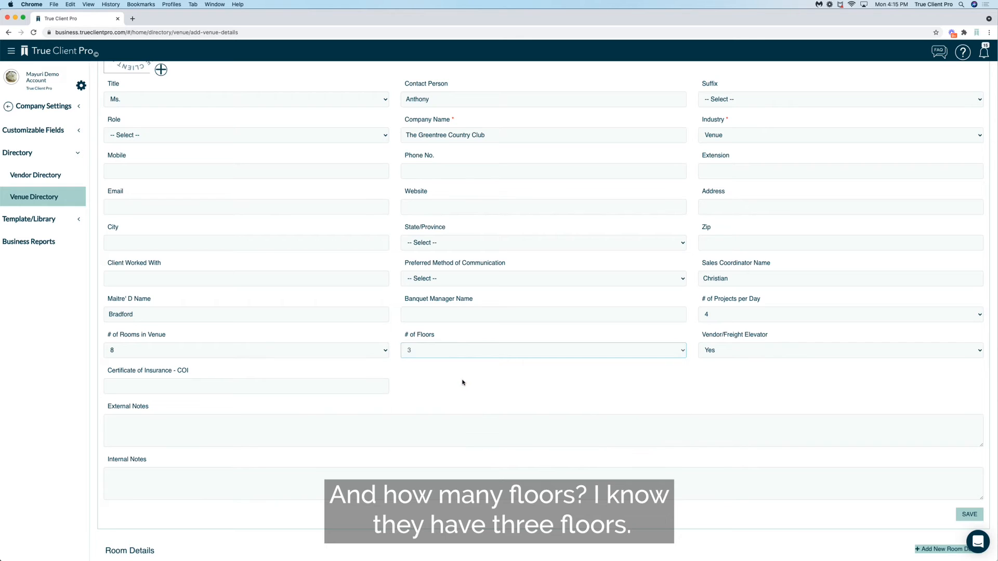
left_click(732, 354)
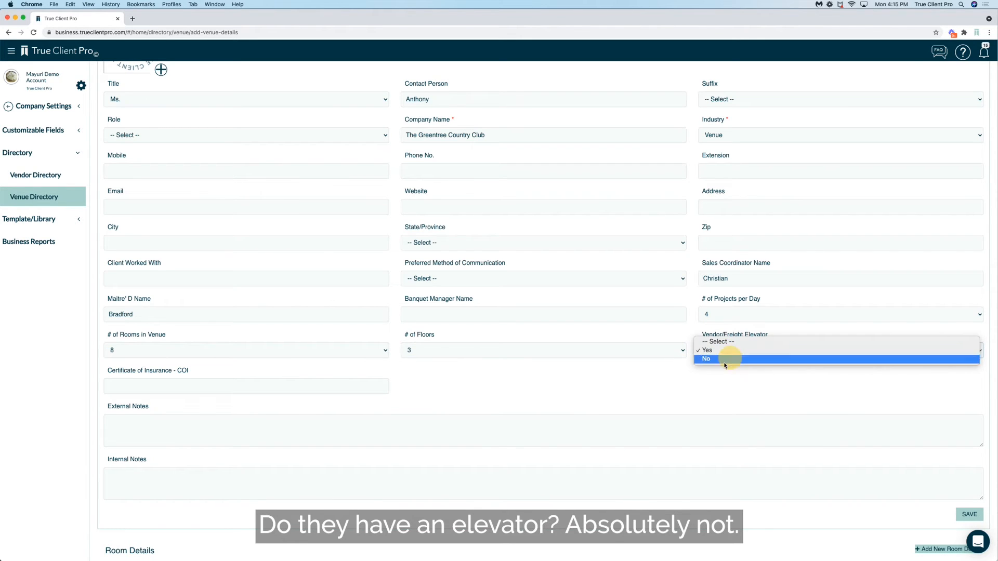
left_click(730, 359)
Step: Enter "Yes" for the venue's certificate of insurance and save the venue
scroll(611, 399, "down", 1)
left_click(259, 374)
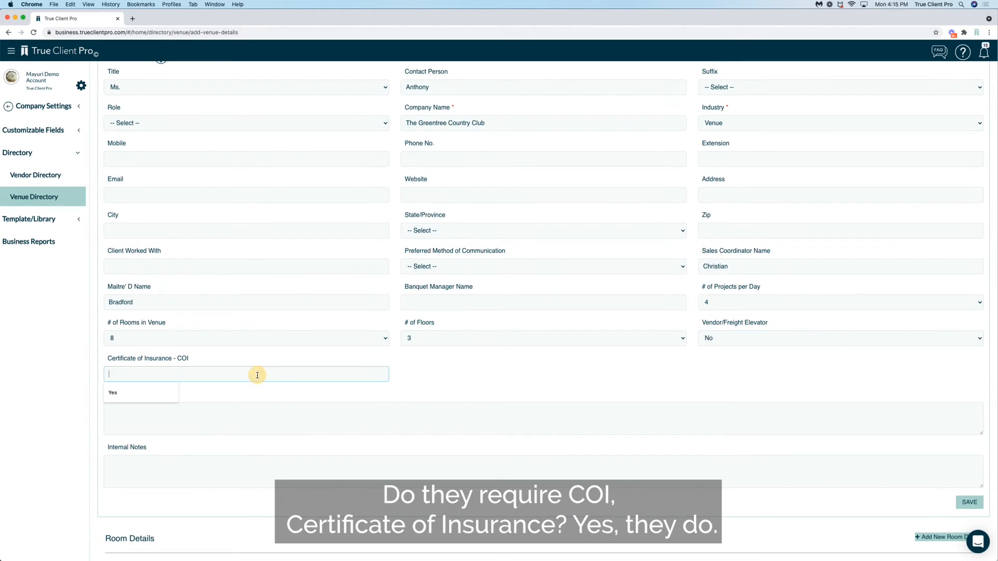
type("Yes")
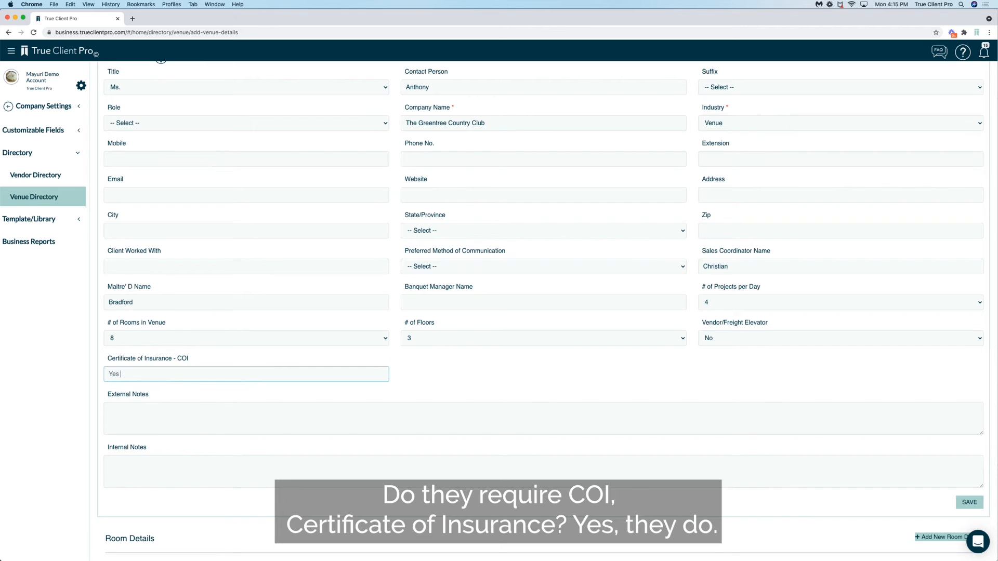
left_click(966, 503)
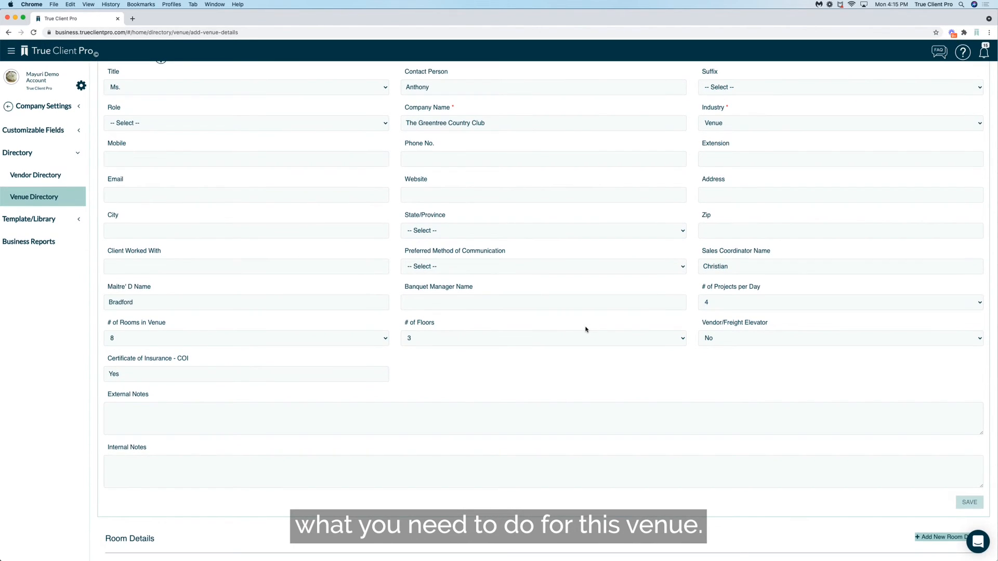
Step: Add new room details to the venue with type Ballroom, name "Crystal Ballroom" and the 1st floor
left_click(924, 540)
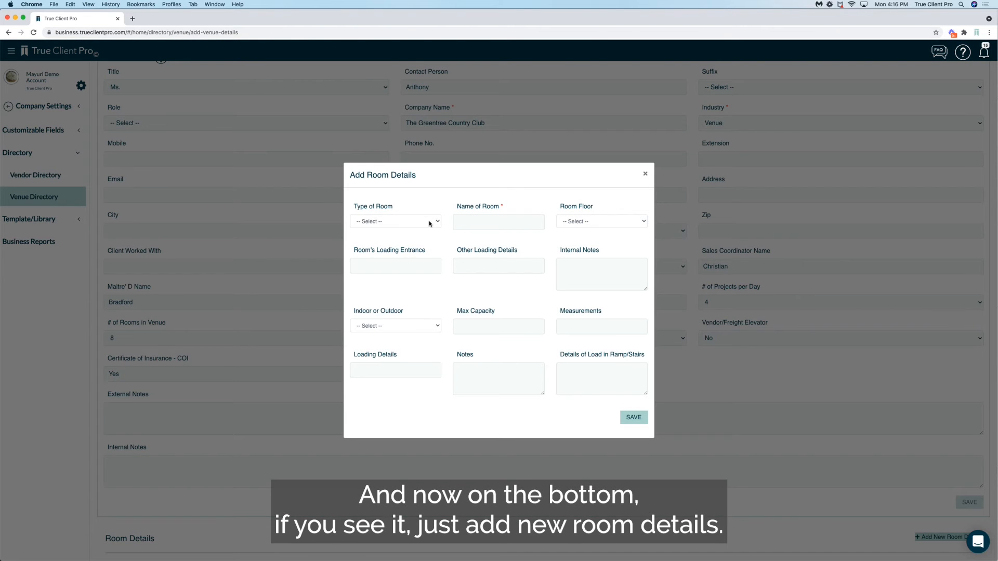
left_click(430, 222)
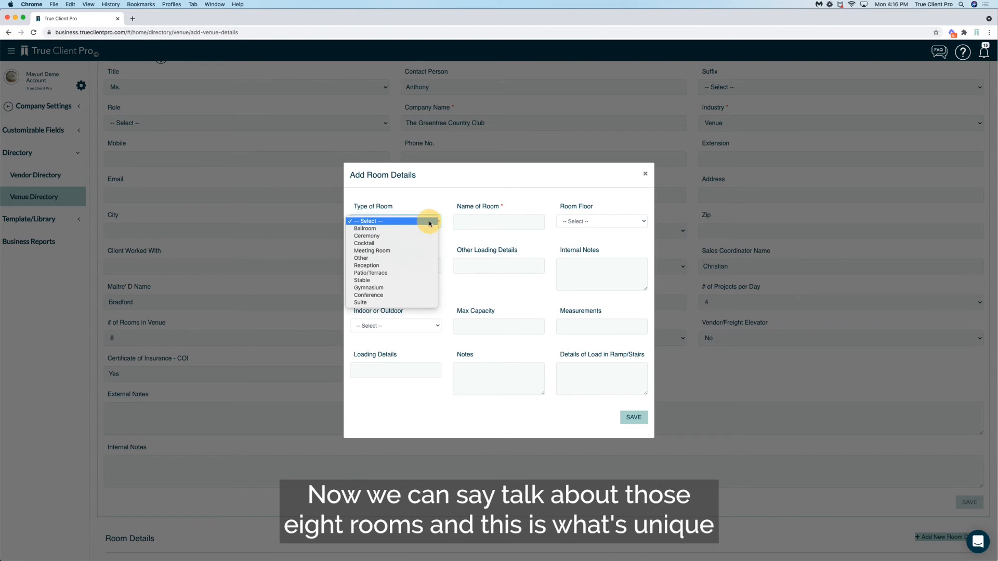
left_click(426, 229)
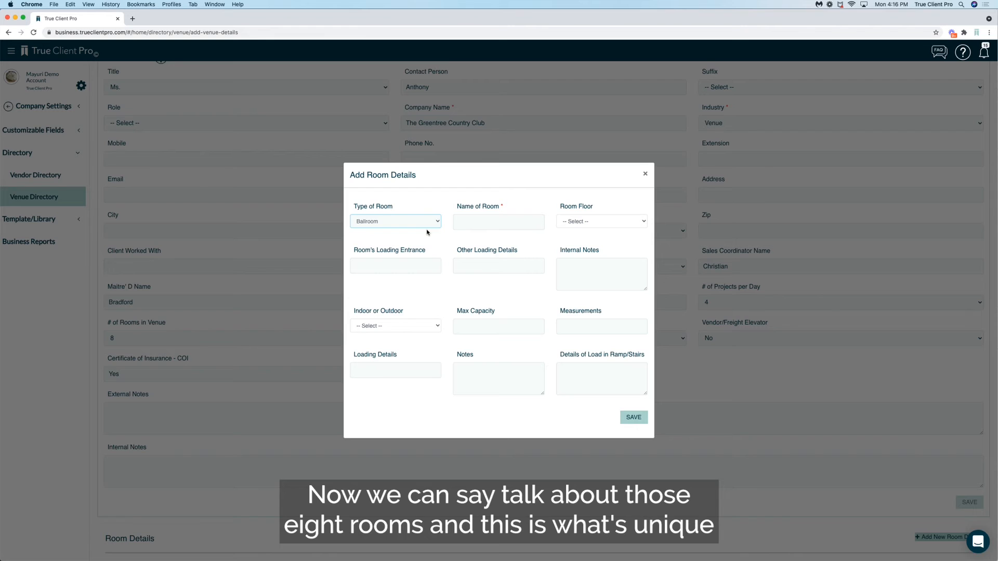
left_click(472, 222)
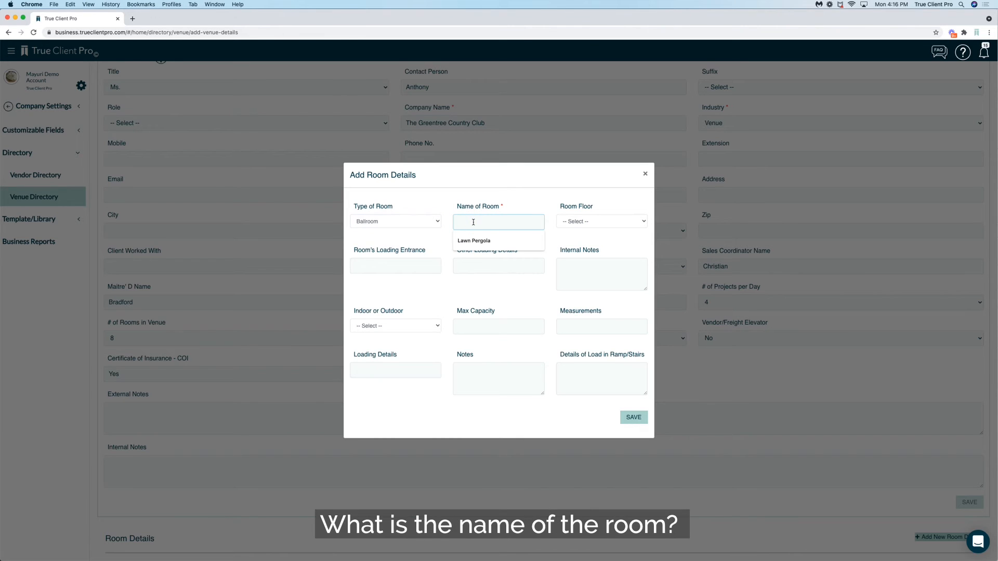
type("Crys")
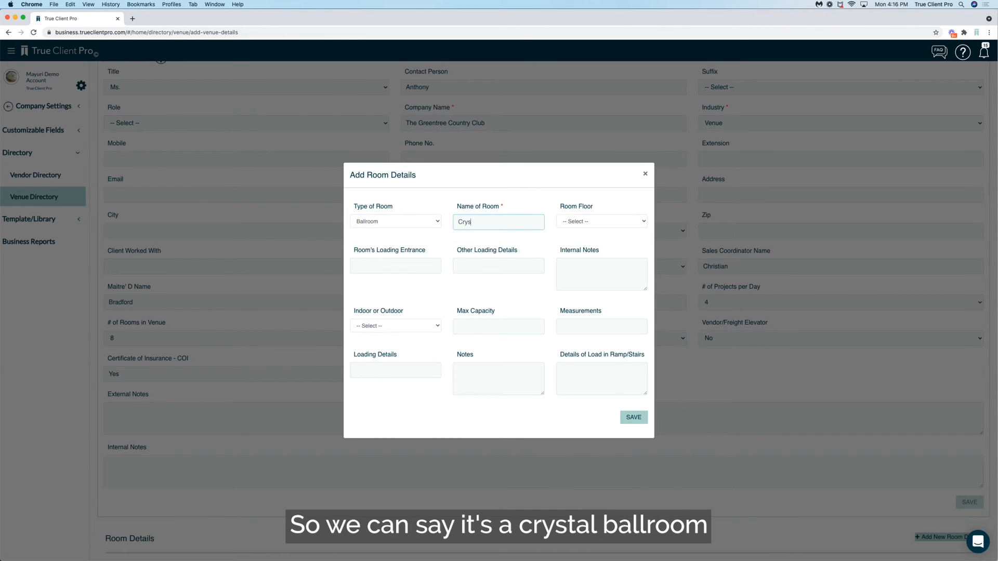
type("tal Ballroom")
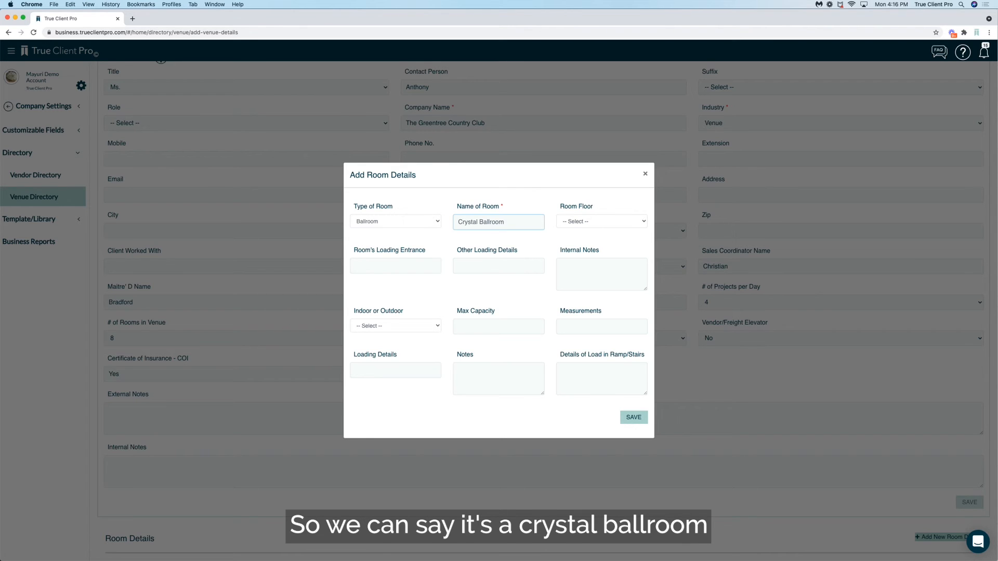
left_click(561, 222)
Step: Enter "On the right side of the building" as the room's loading entrance and "No cart" as its other loading details
left_click(399, 268)
left_click(396, 266)
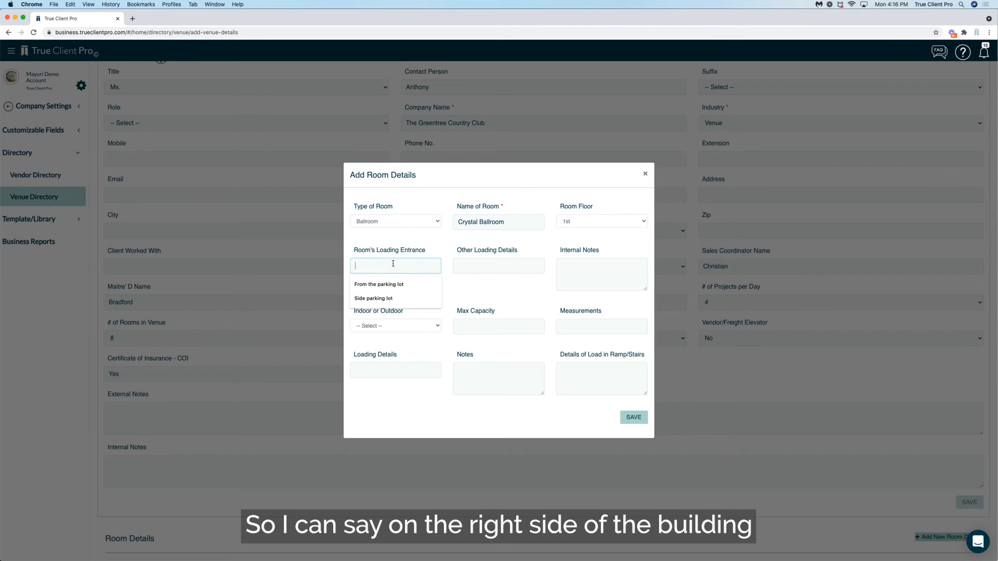
type("On the right ")
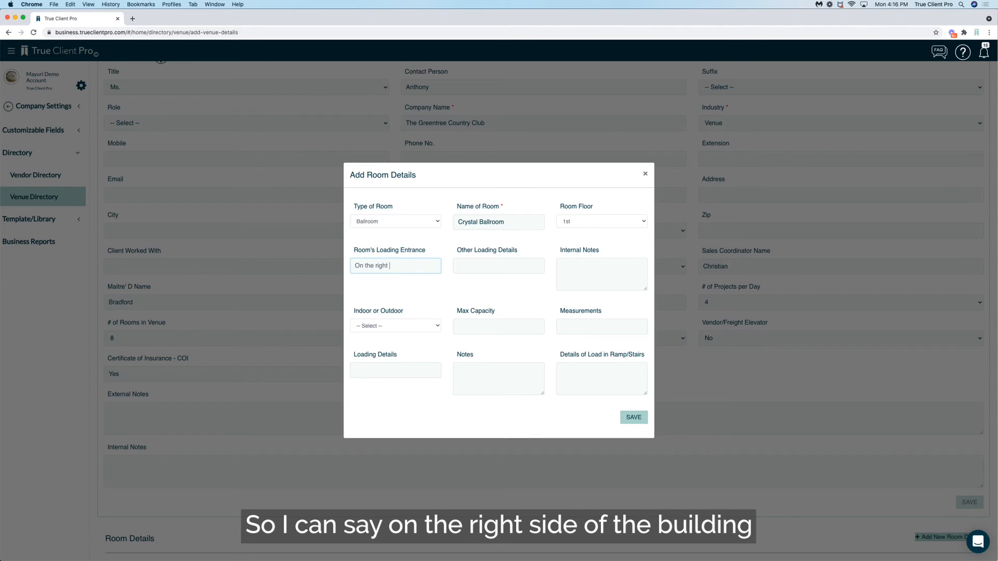
type("side of the building")
left_click(472, 267)
type("No")
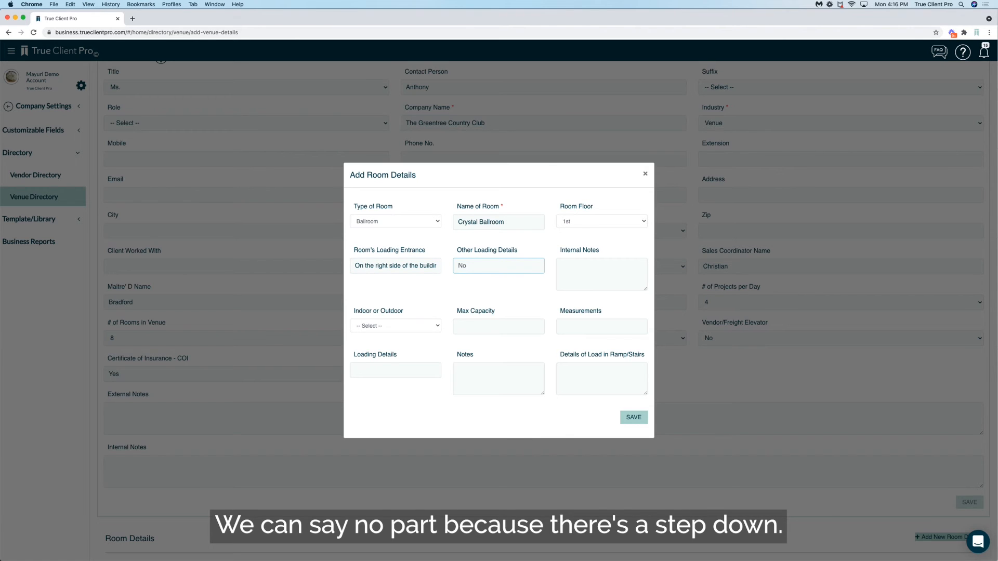
type(" cart")
Step: Set the room's max capacity to 650, mark it as Indoor and save the room details
left_click(483, 326)
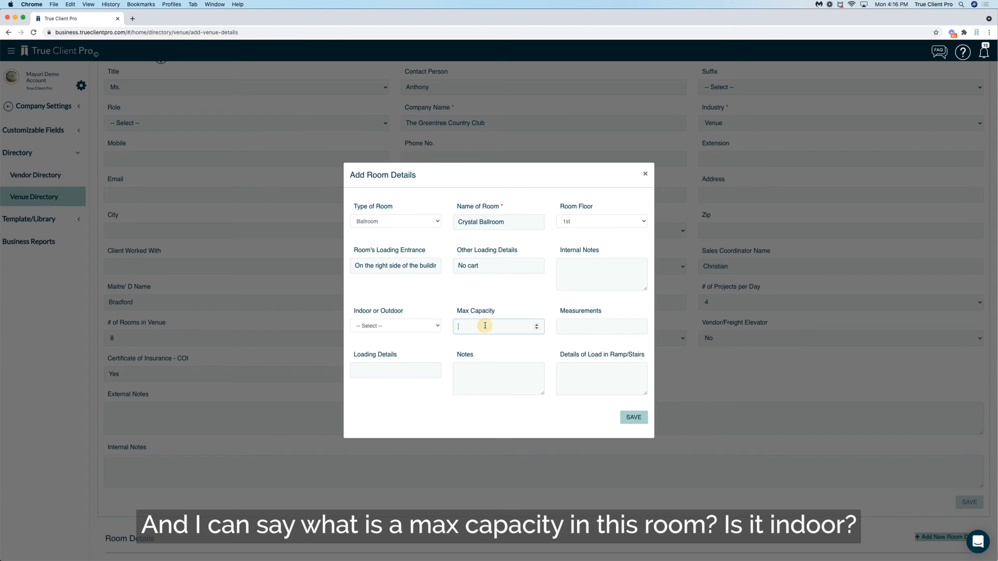
type("650")
left_click(400, 328)
left_click(399, 335)
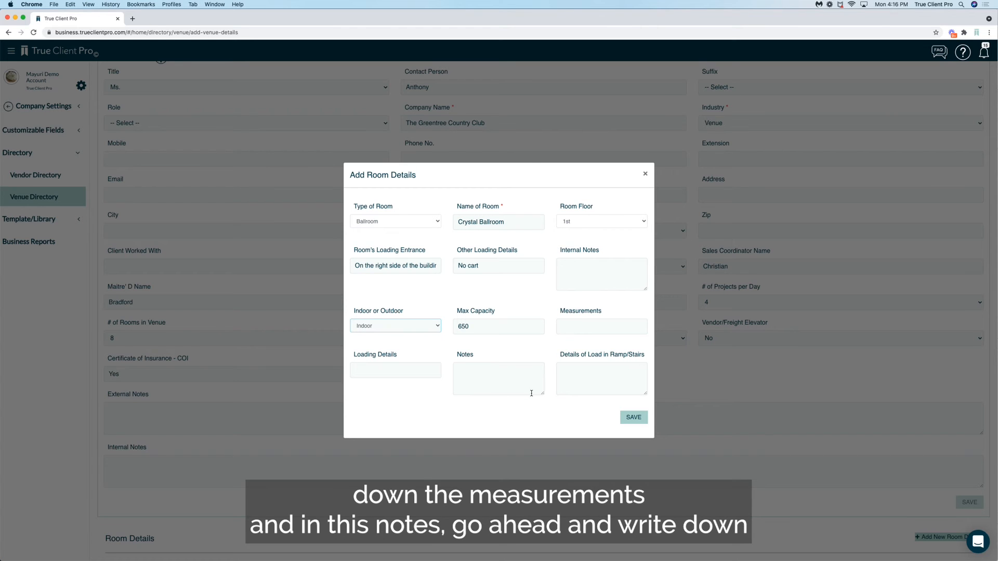
mouse_move(541, 394)
left_mouse_down()
mouse_move(548, 438)
mouse_move(542, 395)
left_mouse_up()
left_click(488, 384)
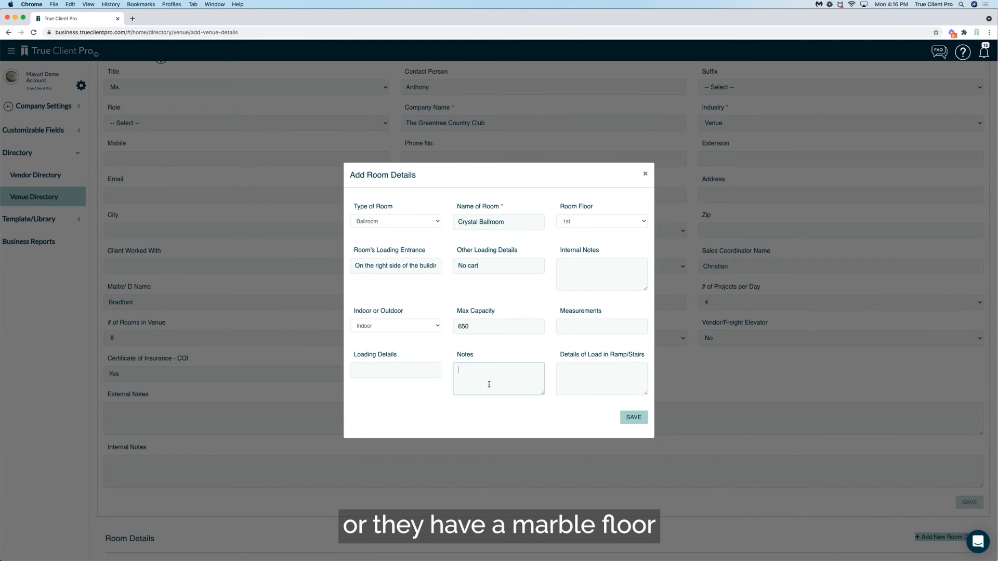
left_click_drag(559, 355, 640, 359)
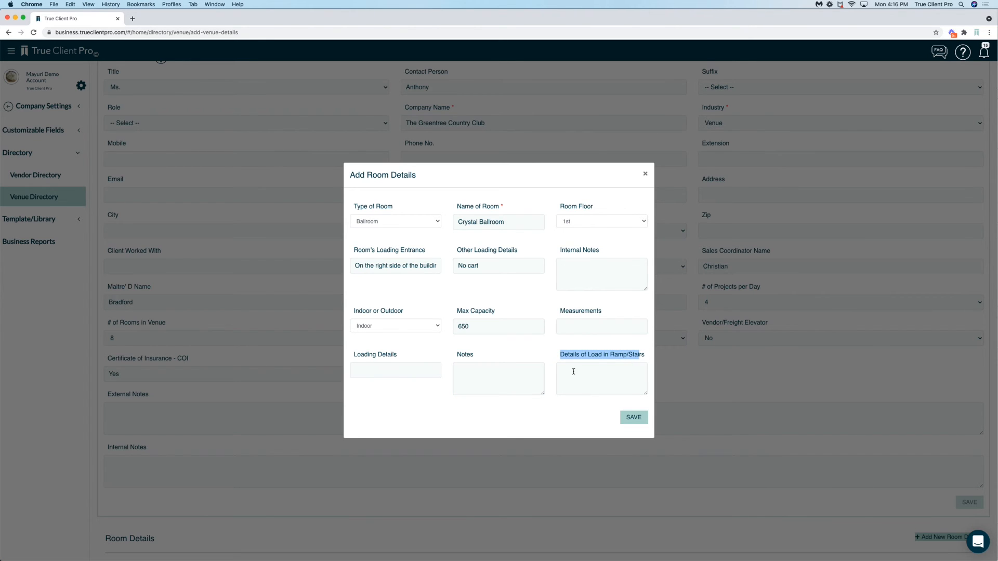
left_click(632, 419)
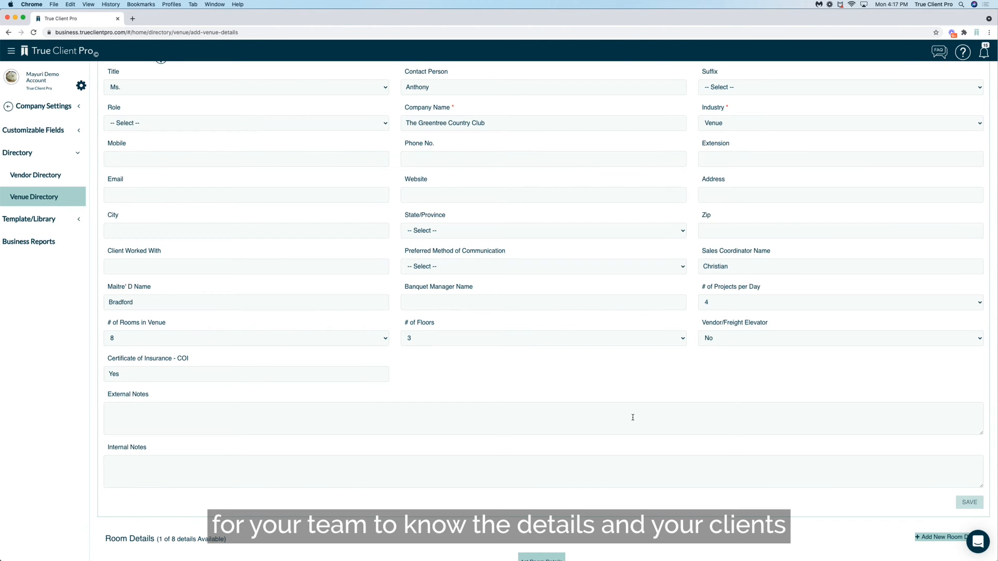
Step: Leave the company settings and open the vendor and venue list of the Nov 18, 2021 wedding project
scroll(606, 413, "down", 5)
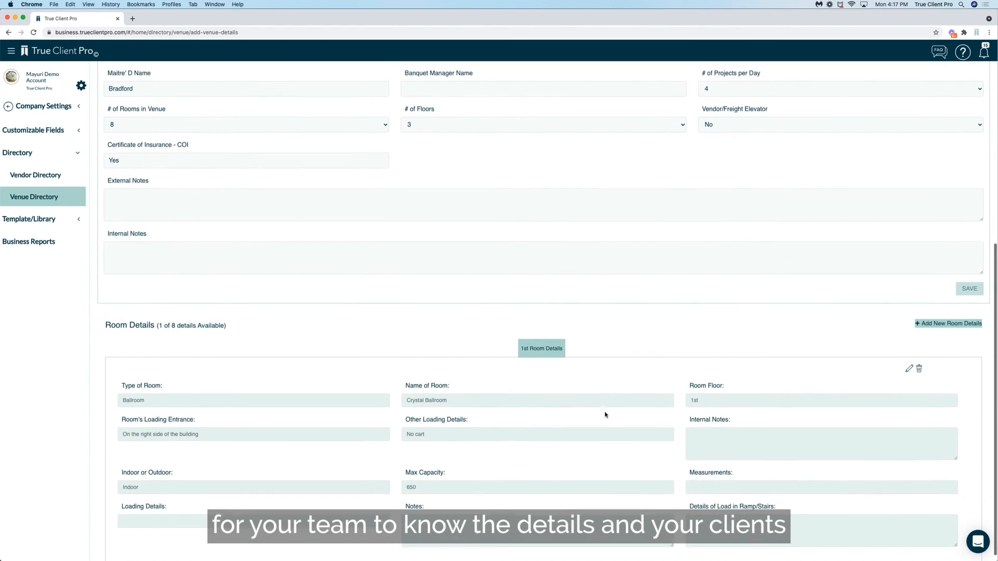
left_click_drag(101, 319, 239, 323)
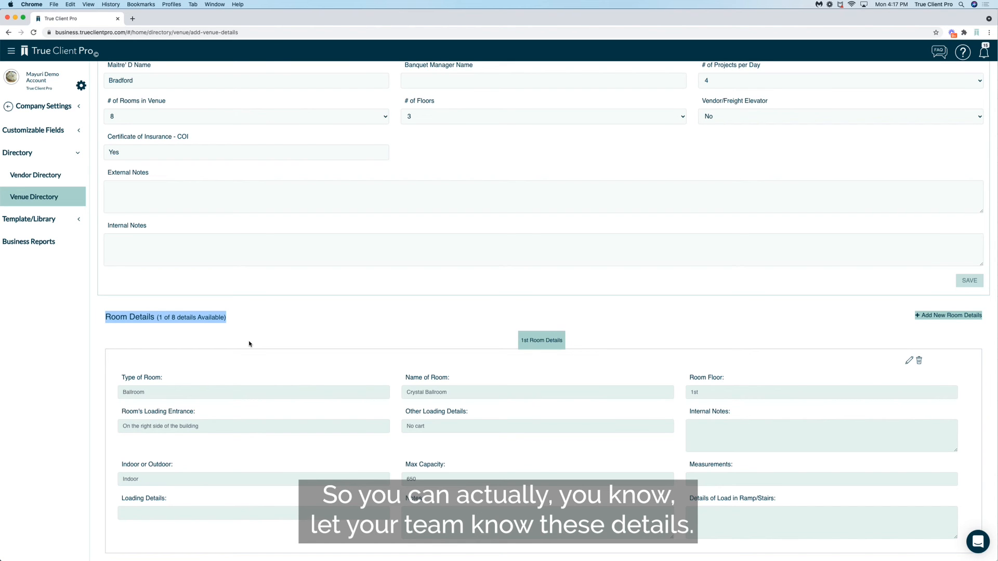
scroll(249, 343, "up", 7)
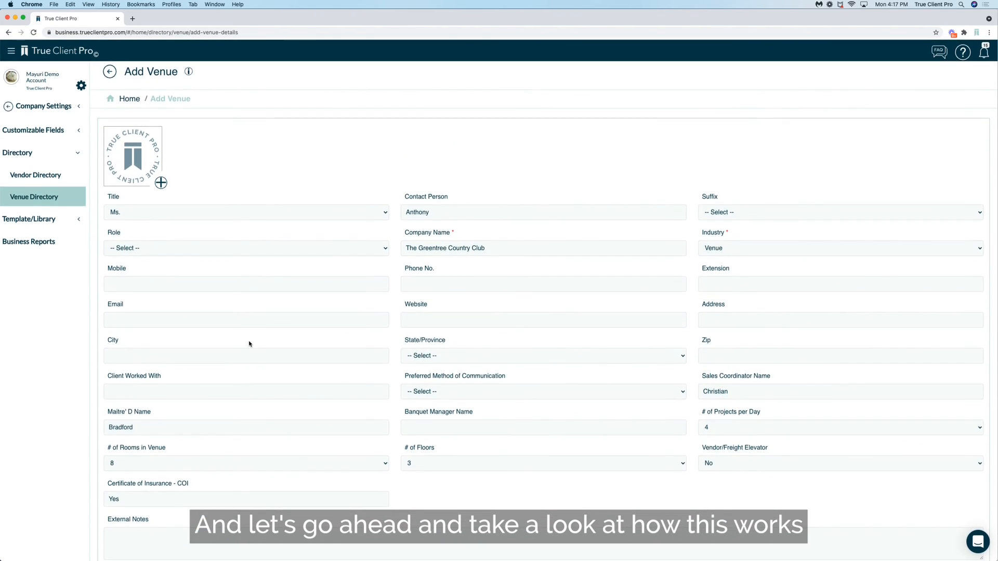
left_click(130, 99)
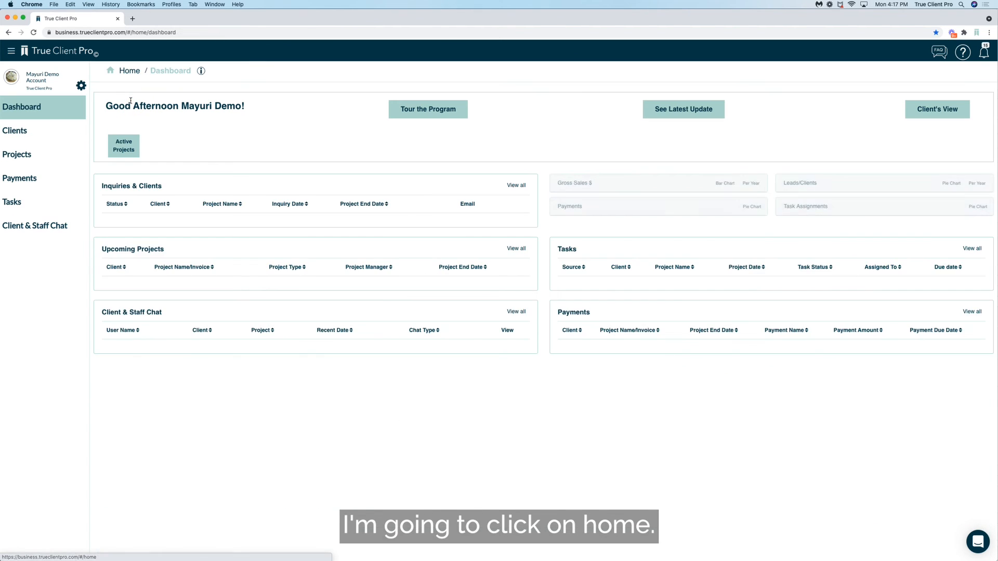
left_click(48, 159)
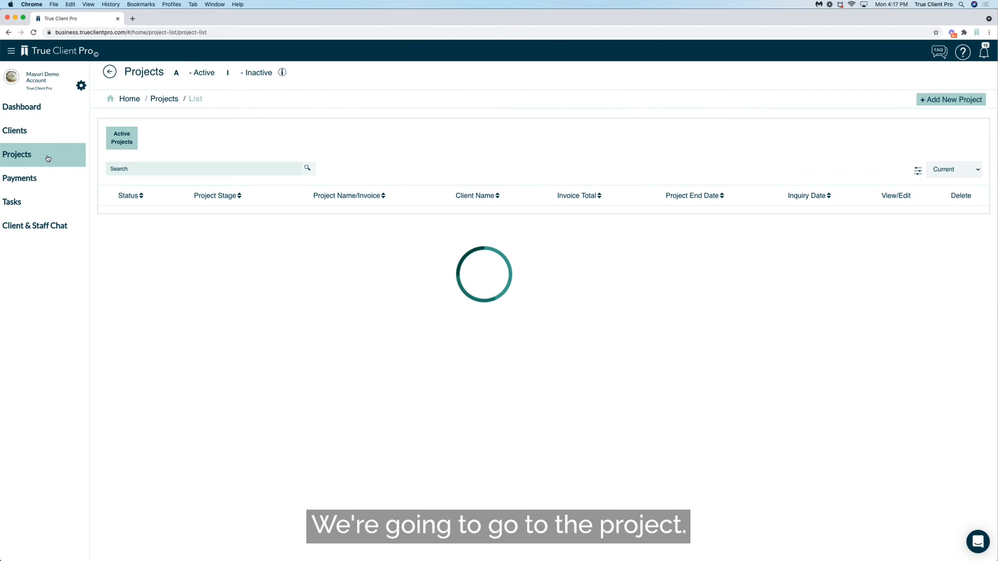
left_click(902, 240)
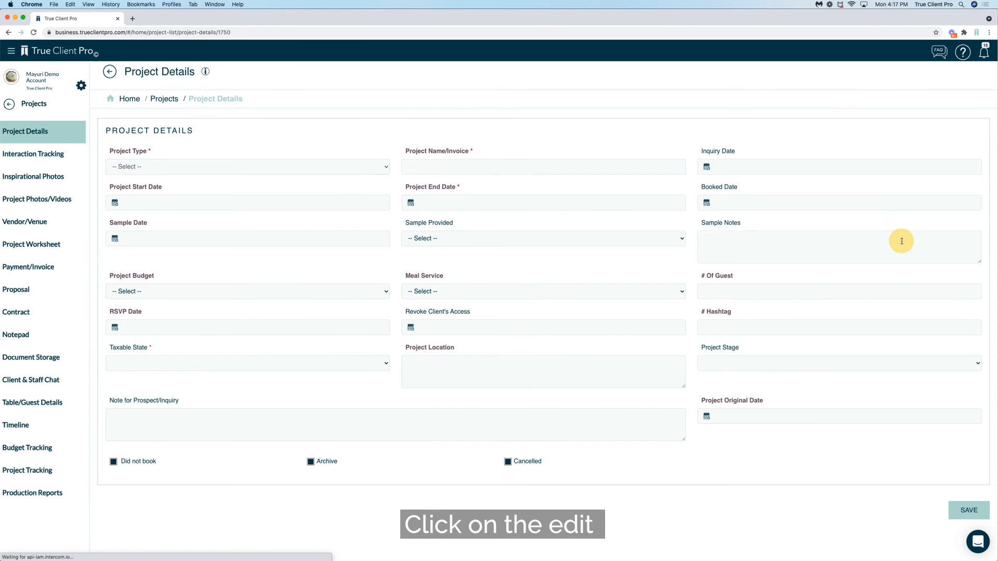
left_click(47, 226)
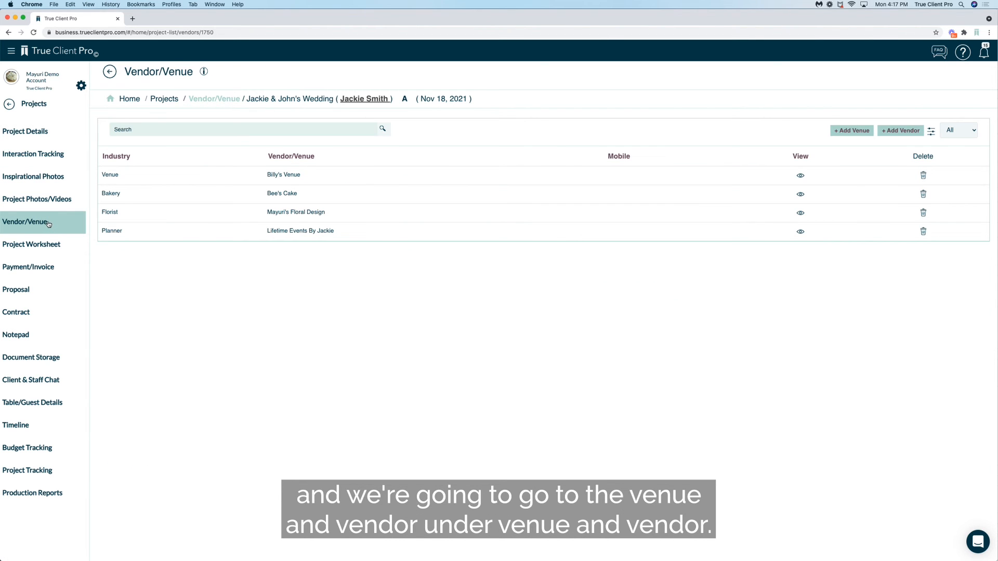
Step: Add the Greentree Country Club as a venue to the wedding project and save it
left_click(843, 131)
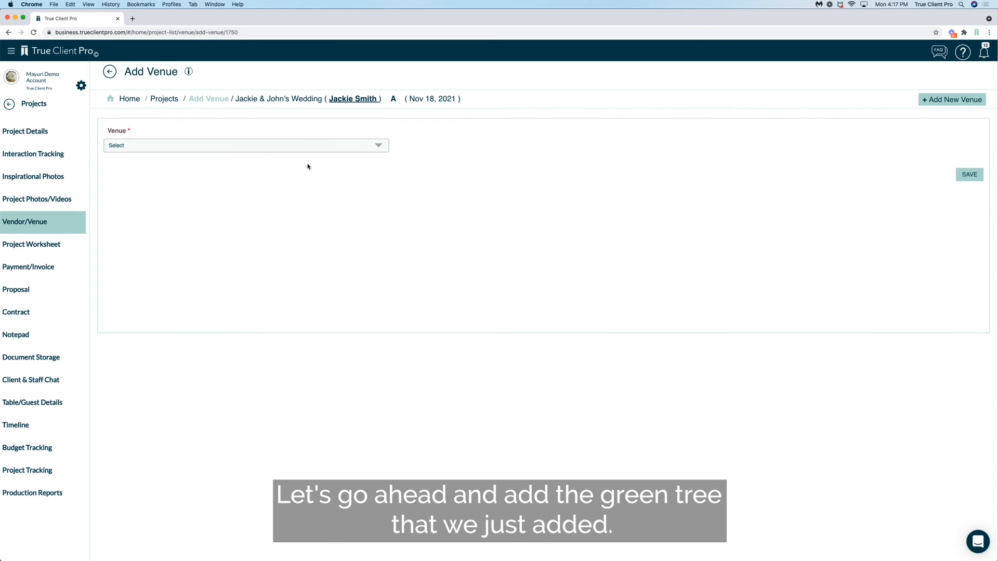
left_click(247, 147)
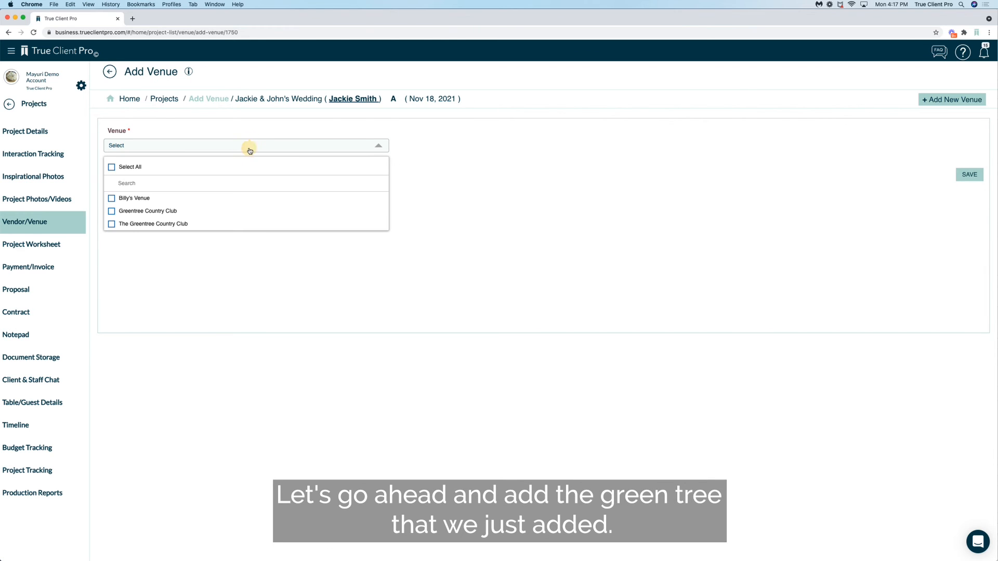
left_click(111, 211)
left_click(601, 206)
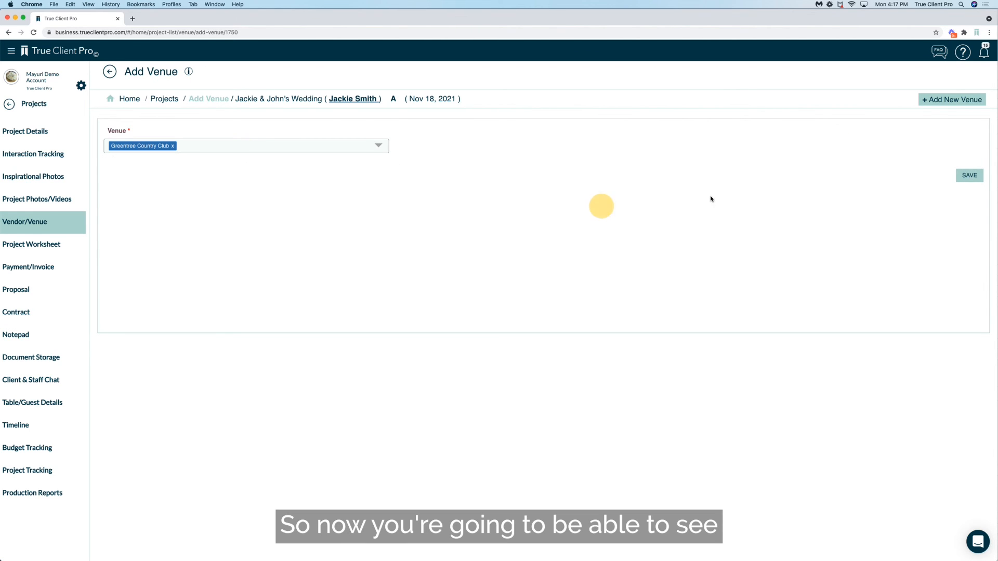
left_click(969, 176)
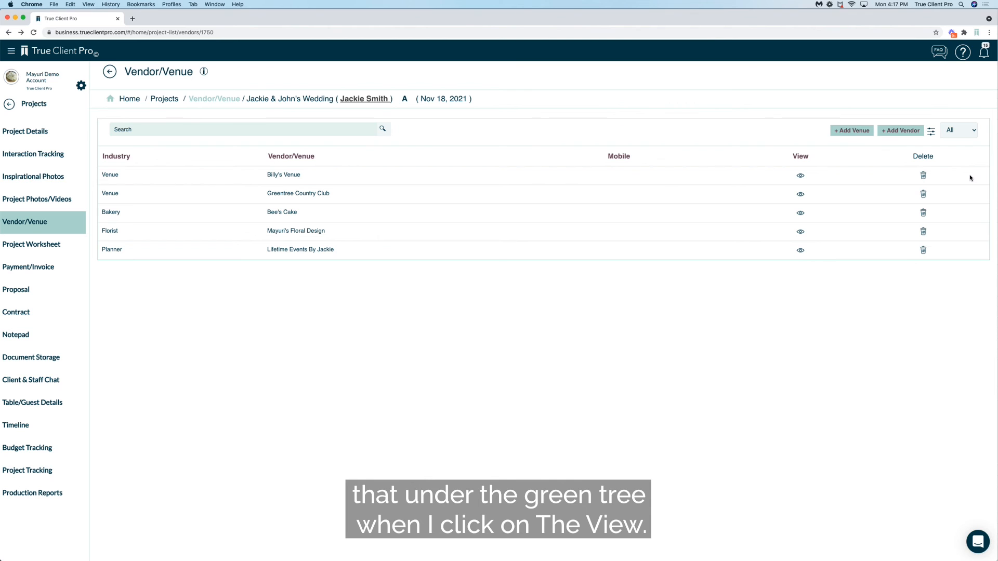
Step: View the Greentree Country Club's venue details and its room details, and close them
left_click(799, 196)
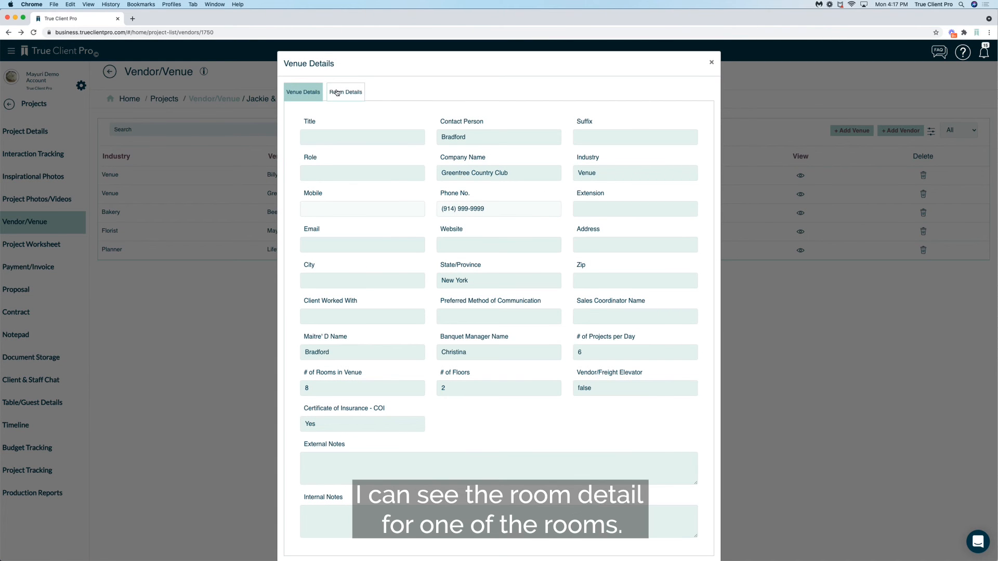
left_click(337, 92)
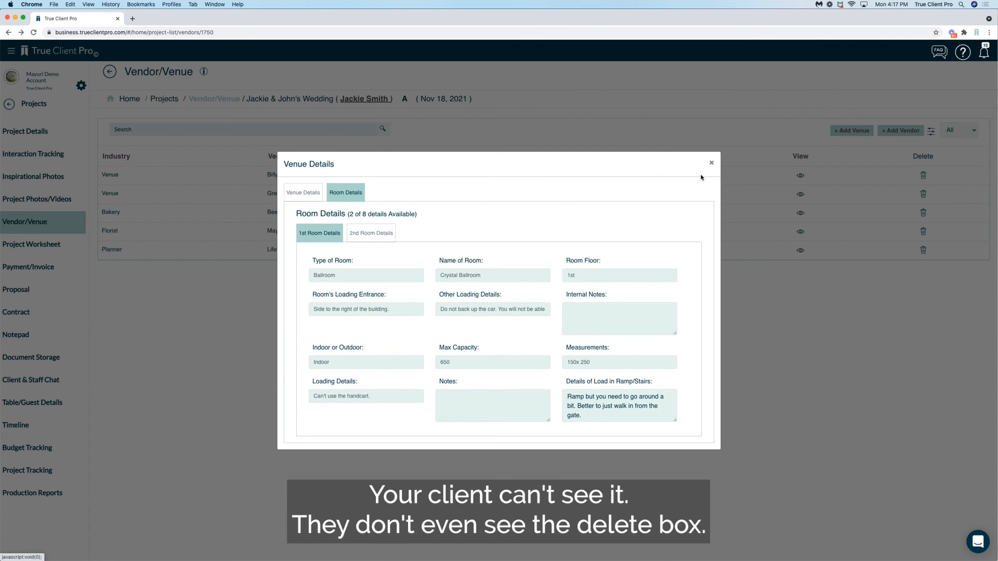
left_click(710, 162)
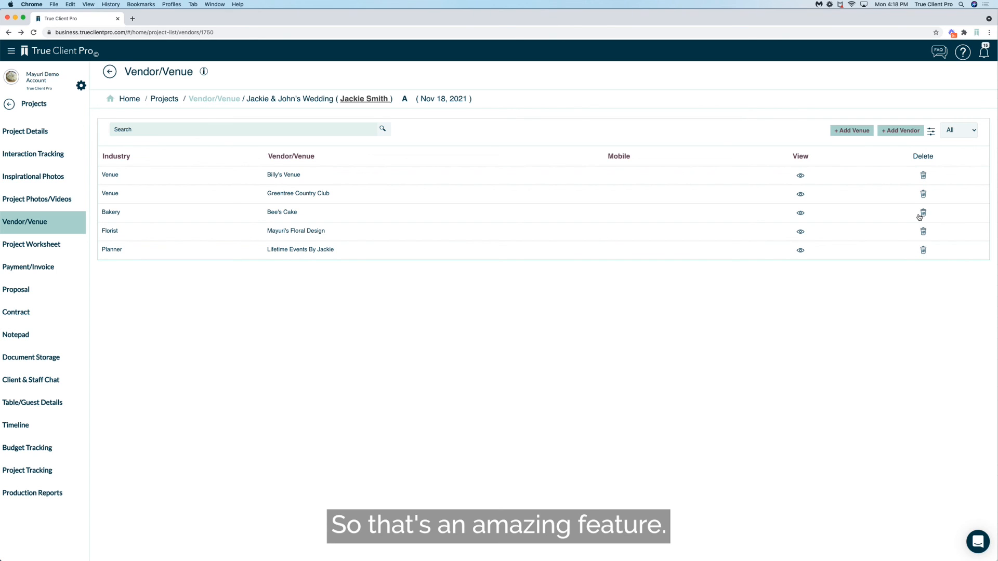
Step: Generate the project's Logistics PDF from the run of the day reports and review its Vendors and Venue sections
left_click(81, 86)
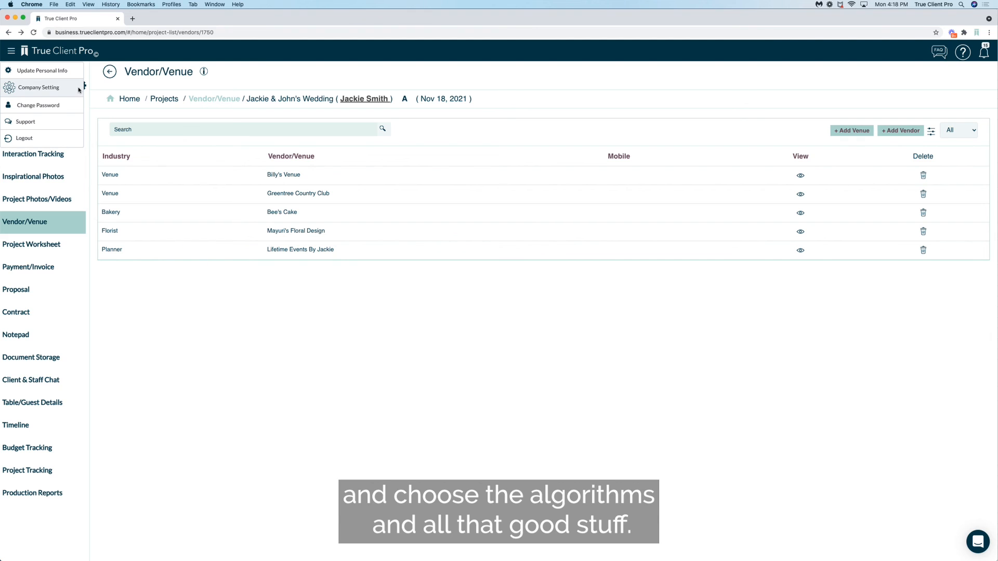
left_click(45, 494)
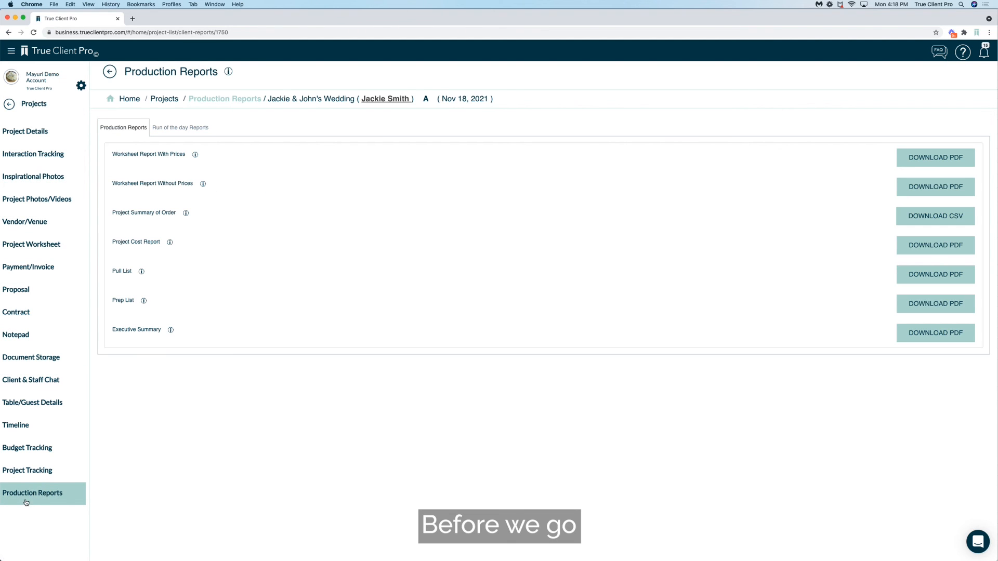
left_click(172, 128)
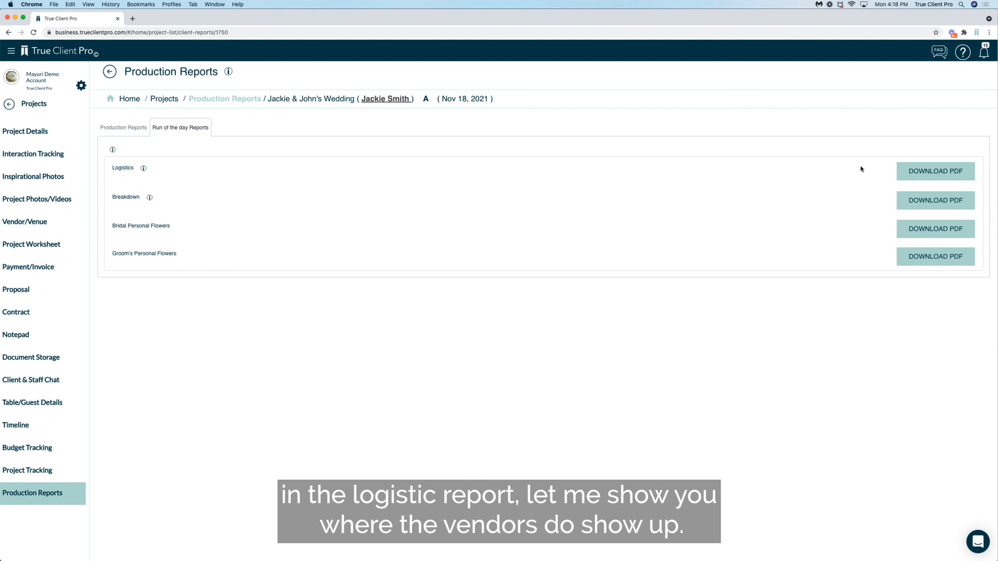
left_click(916, 173)
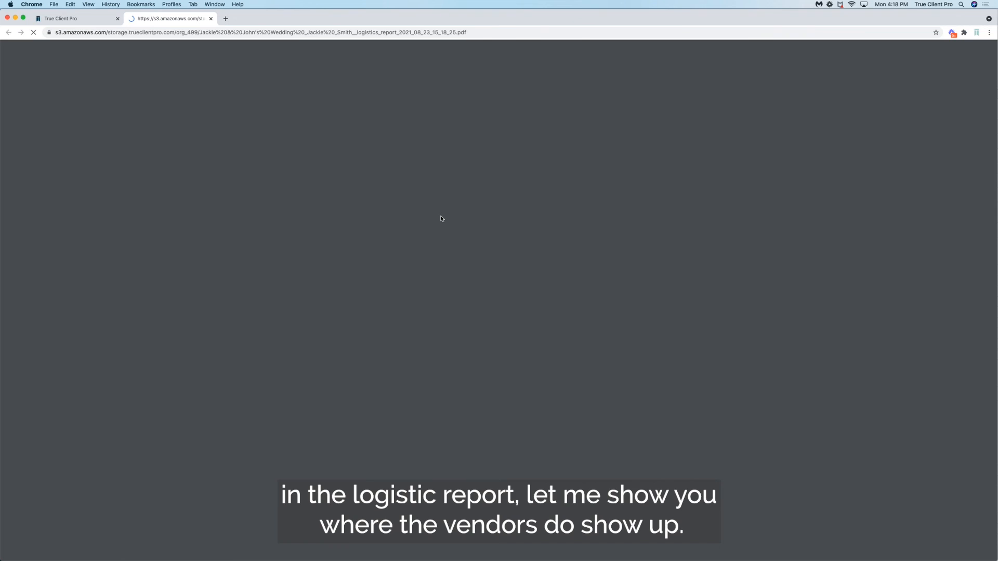
scroll(440, 219, "down", 4)
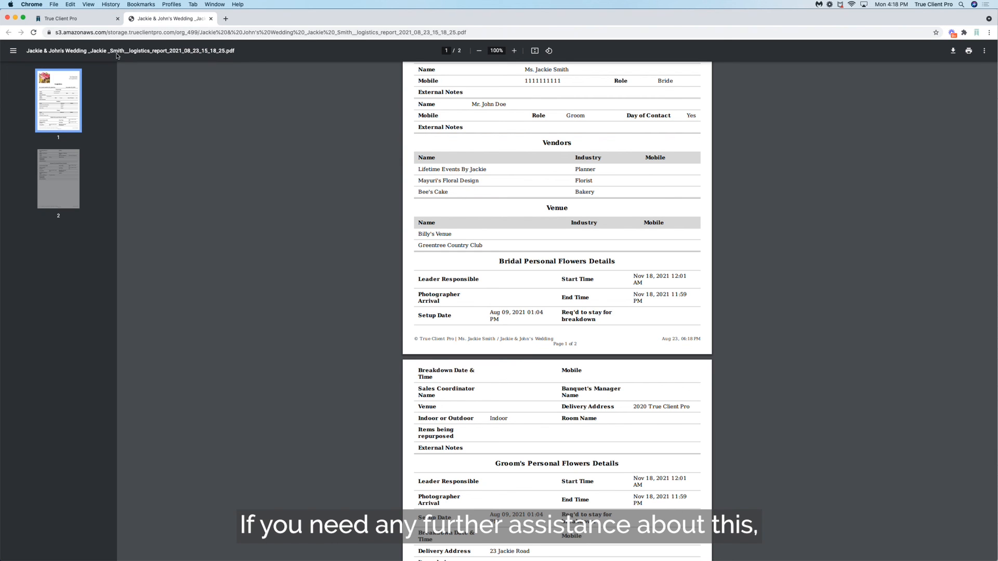
Step: Return to the project, search the support chat's help articles for "proposal" and look through the full list of results
left_click(85, 22)
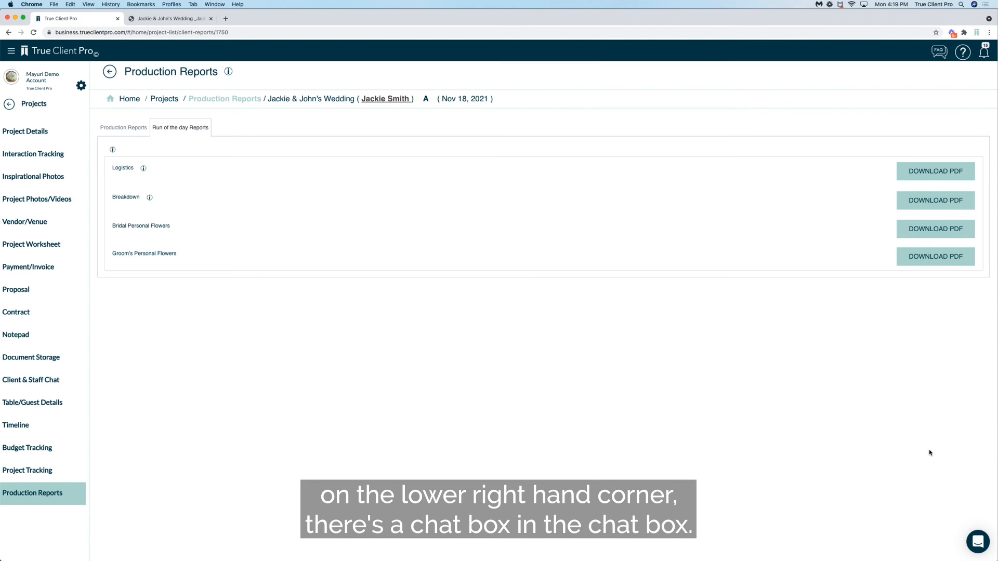
left_click(969, 550)
left_click(889, 465)
scroll(889, 466, "down", 3)
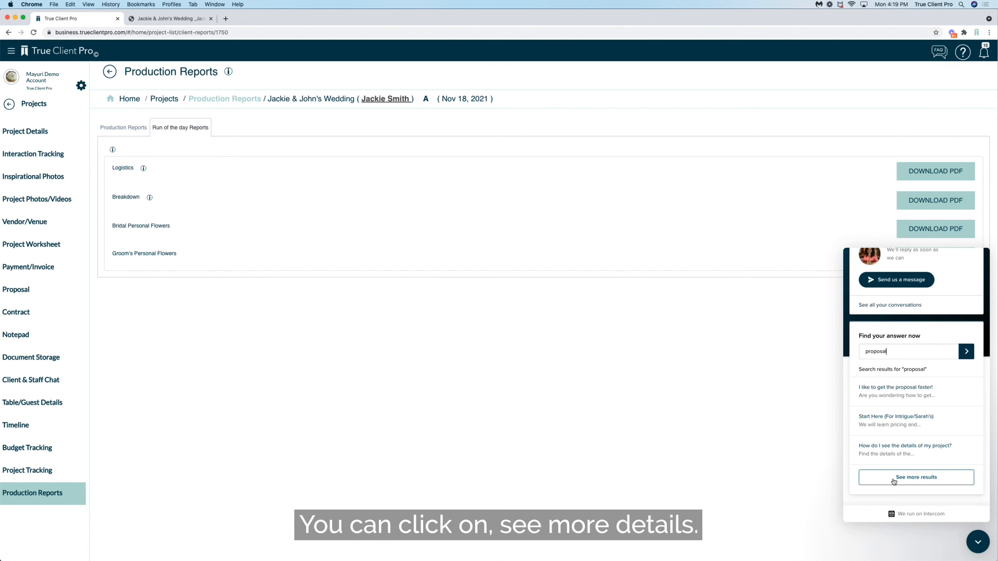
left_click(893, 481)
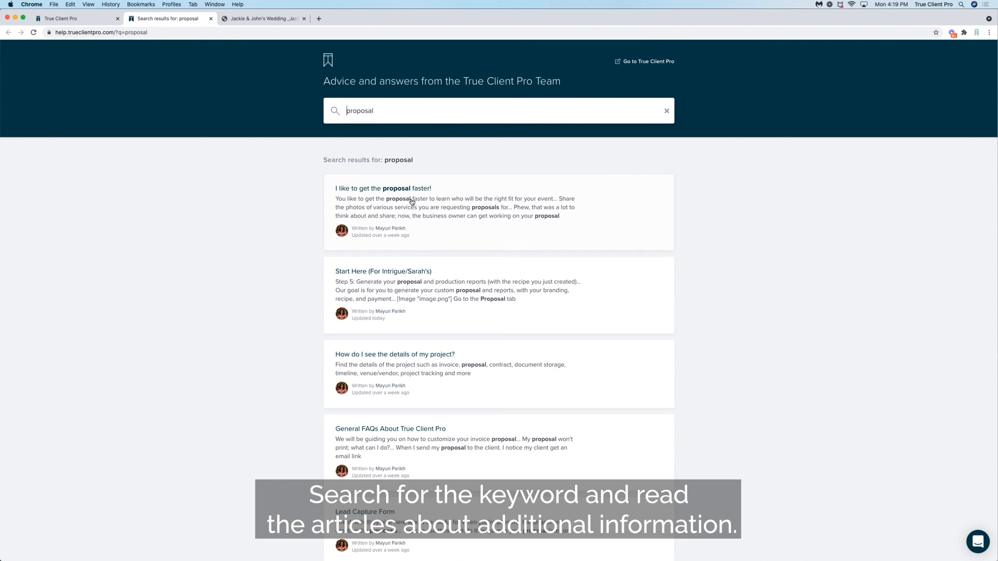
scroll(412, 202, "down", 5)
scroll(411, 202, "up", 5)
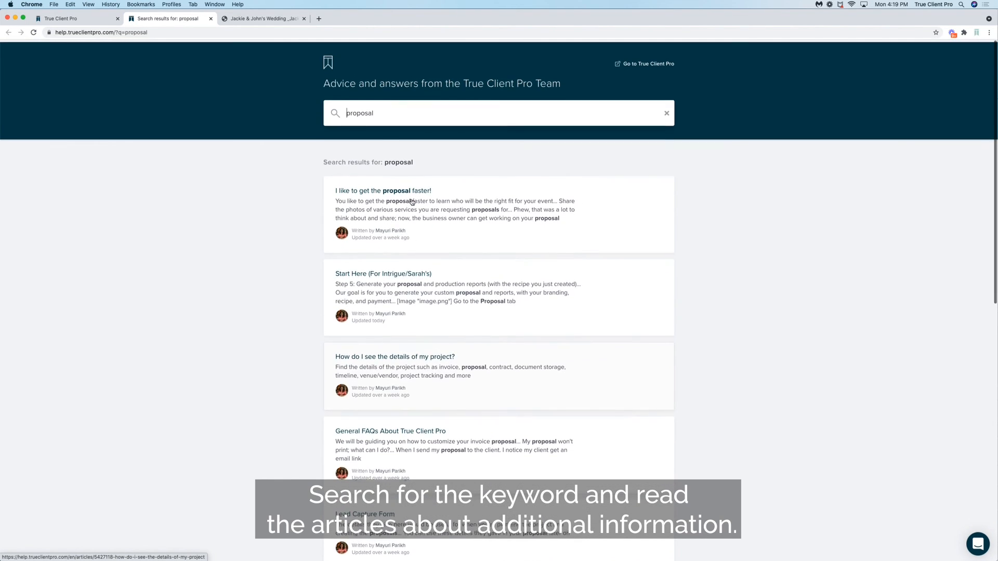